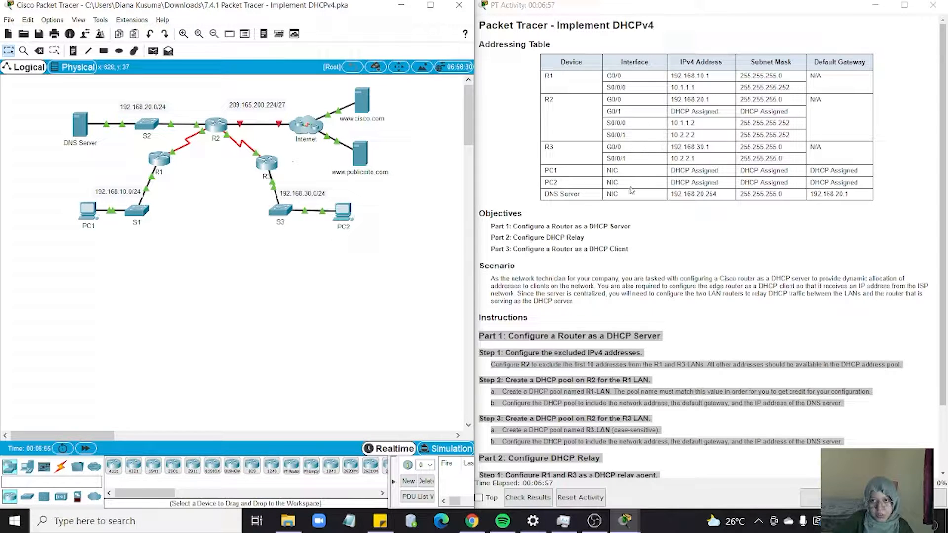
# Step: Read through the activity's addressing table, objectives, scenario and DHCPv4 configuration instructions
pyautogui.click(628, 242)
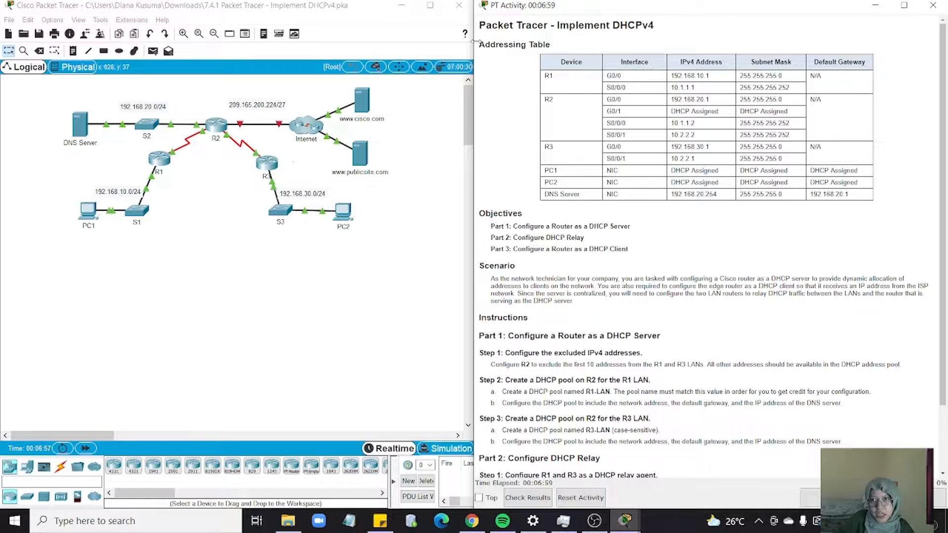
pyautogui.moveTo(480, 45); pyautogui.dragTo(574, 58)
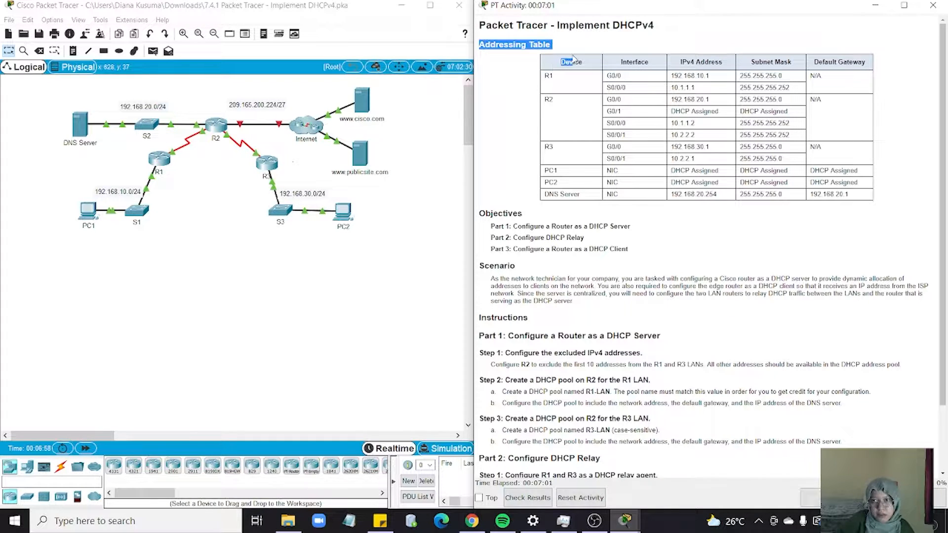
pyautogui.click(583, 59)
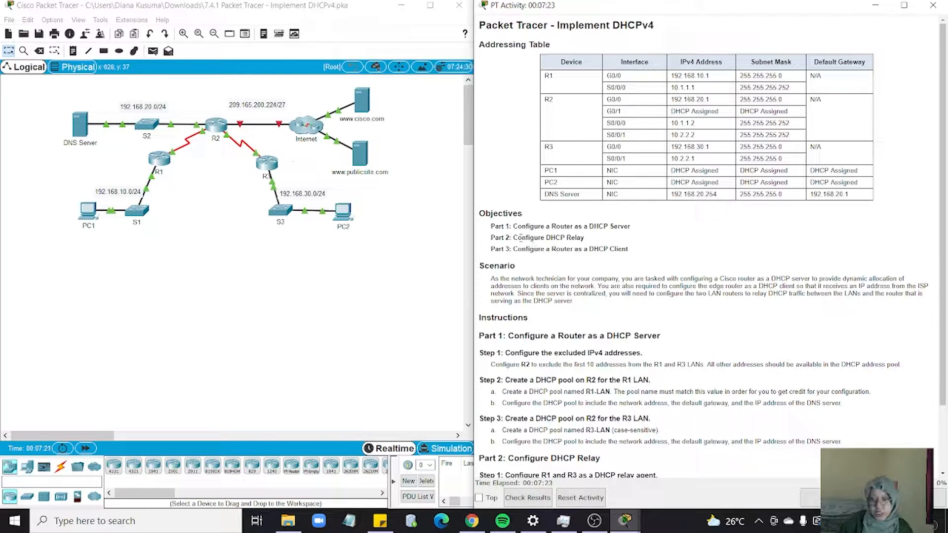
pyautogui.scroll(-3, 533, 225)
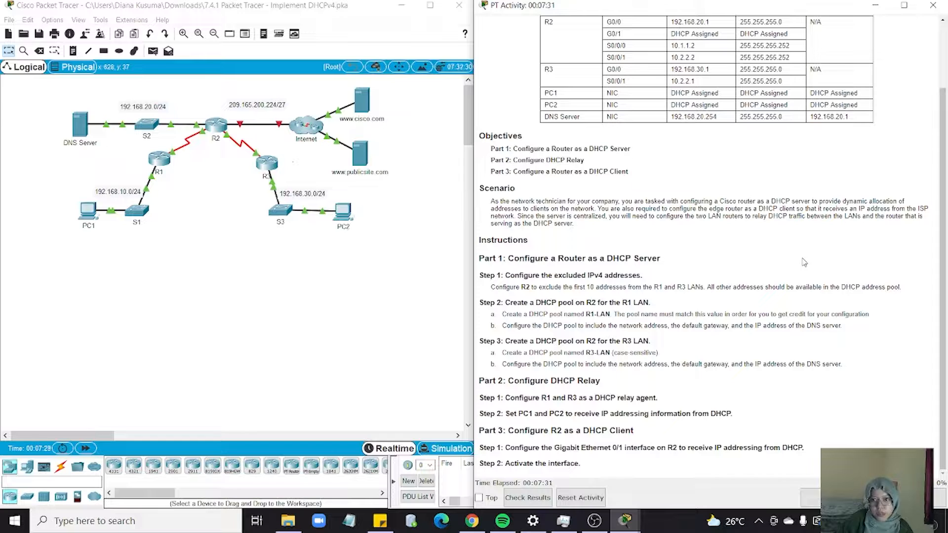
# Step: Turn on the preference to always show port labels in the logical workspace
pyautogui.click(49, 23)
pyautogui.click(69, 32)
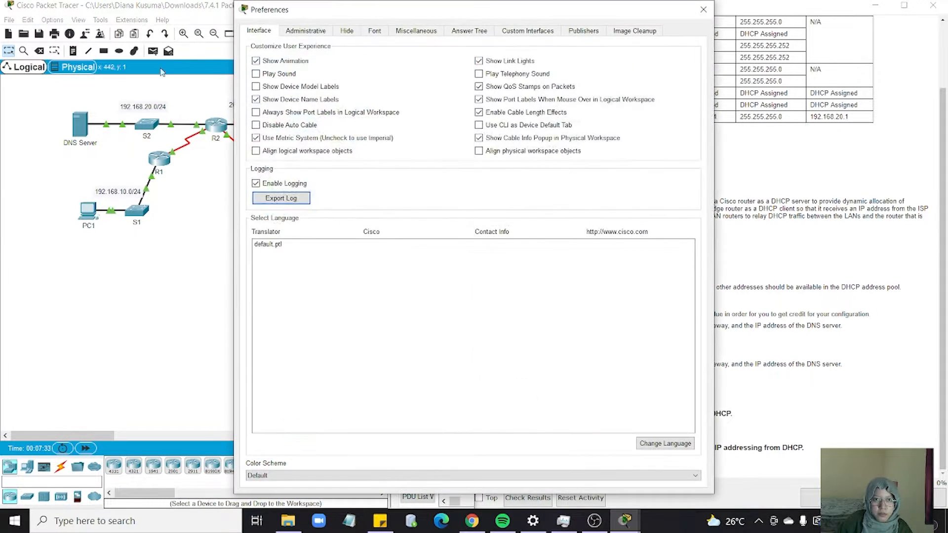
pyautogui.click(289, 114)
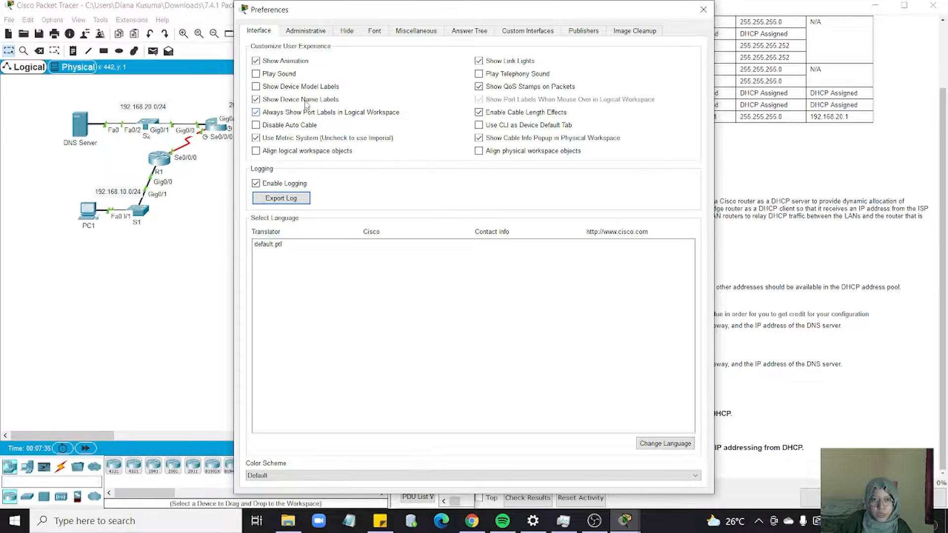
pyautogui.click(698, 14)
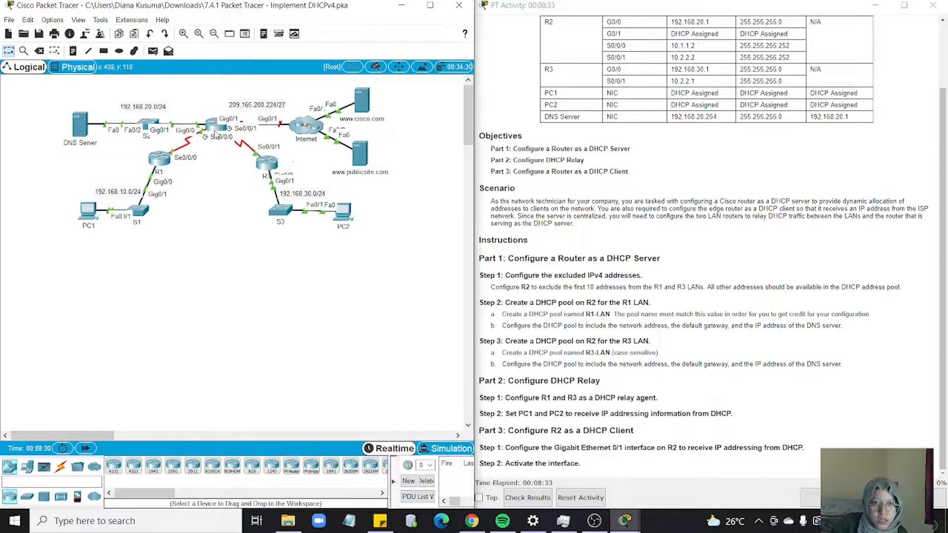
# Step: Open router R2's command line and enter global configuration mode with en and conf t
pyautogui.moveTo(219, 129); pyautogui.dragTo(221, 131)
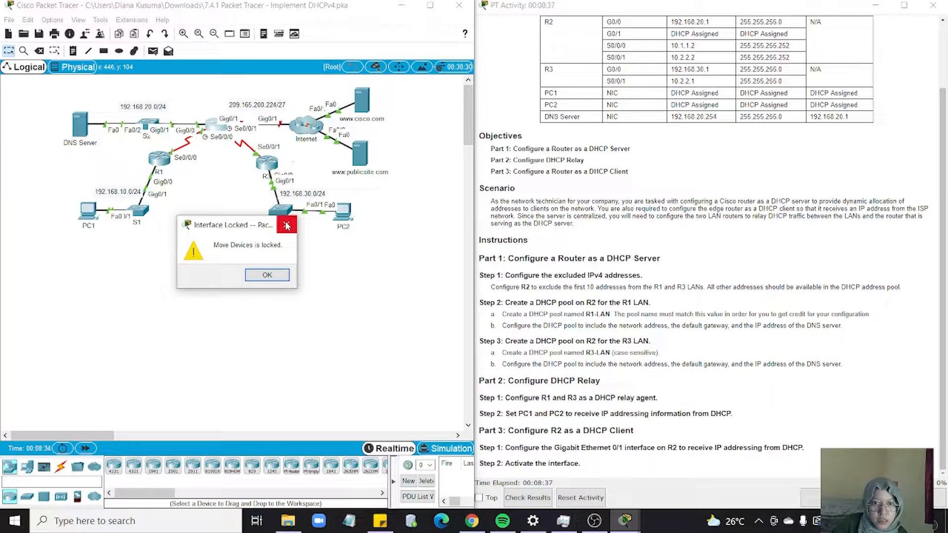
pyautogui.click(286, 225)
pyautogui.click(217, 129)
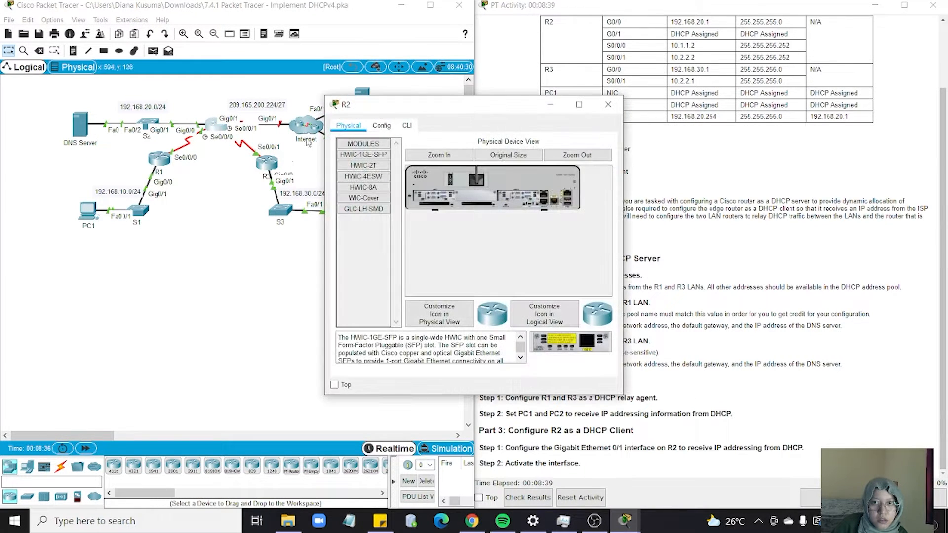
pyautogui.click(407, 125)
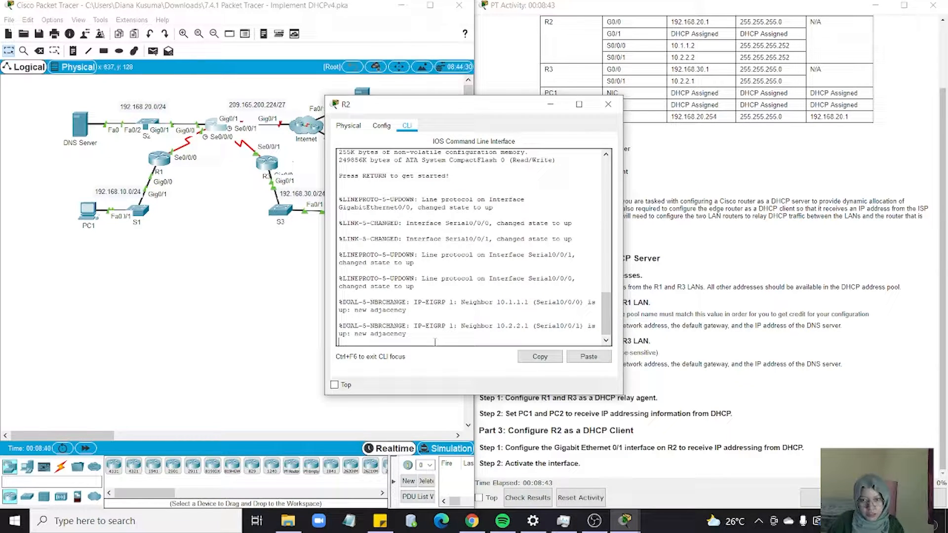
pyautogui.press('Return')
pyautogui.write('e')
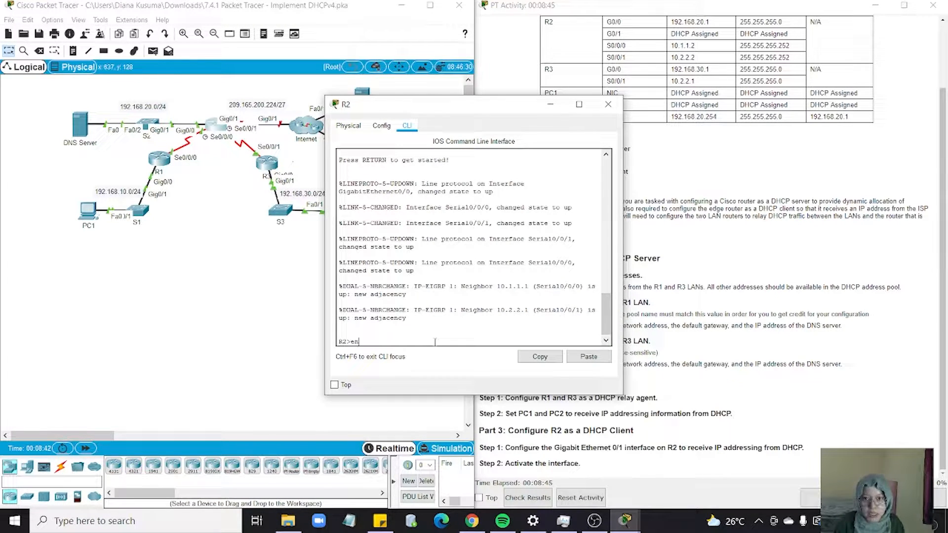
pyautogui.write('n')
pyautogui.press('Return')
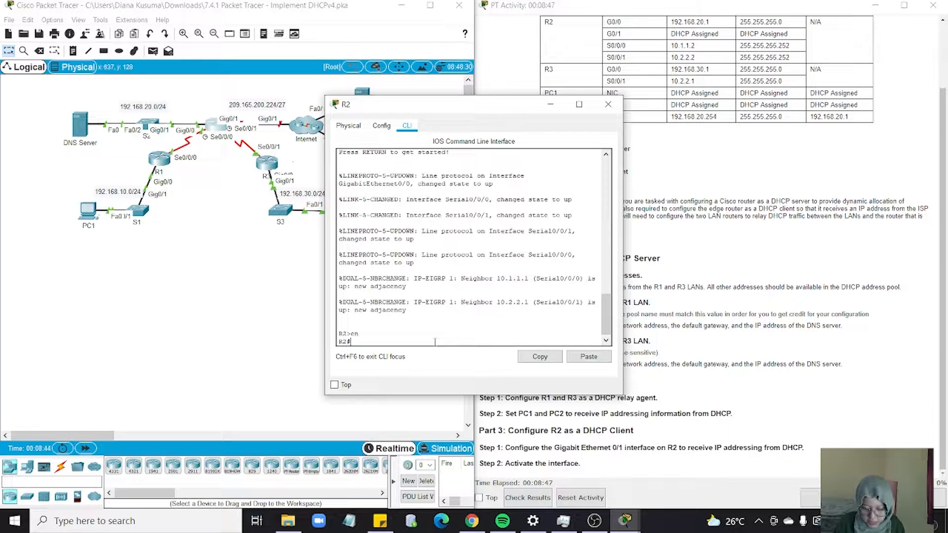
pyautogui.write('cc')
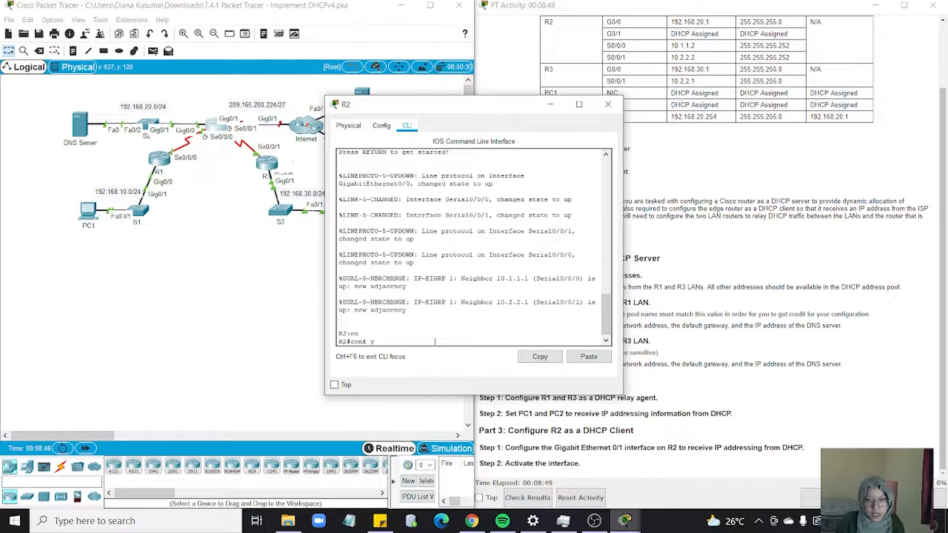
pyautogui.press('Return')
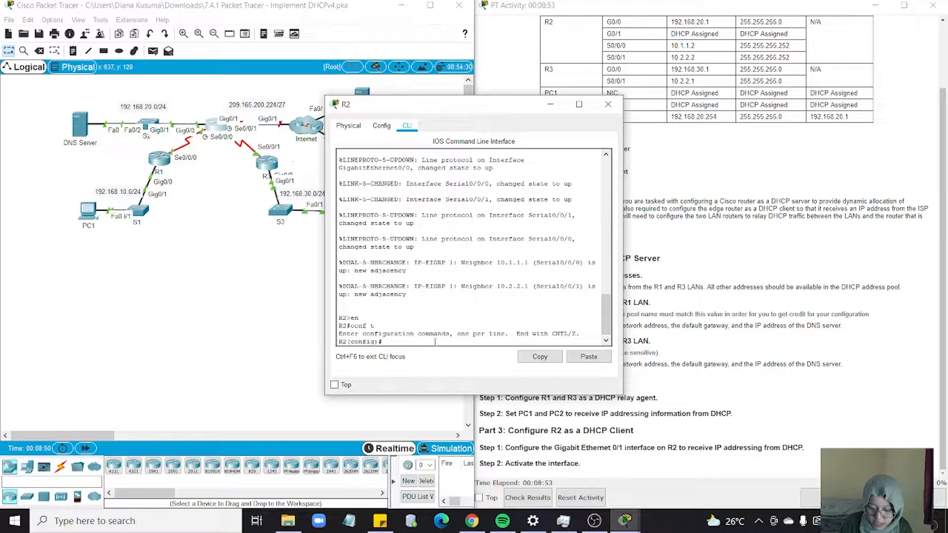
# Step: Look up which argument the ip dhcp excluded-address command expects on R2 using the command-line help
pyautogui.write('ip')
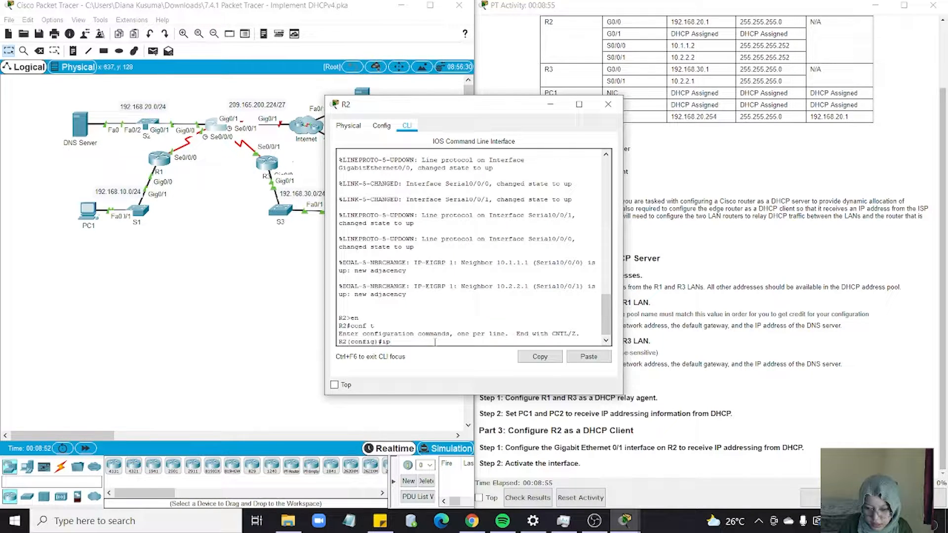
pyautogui.write(' dhcp')
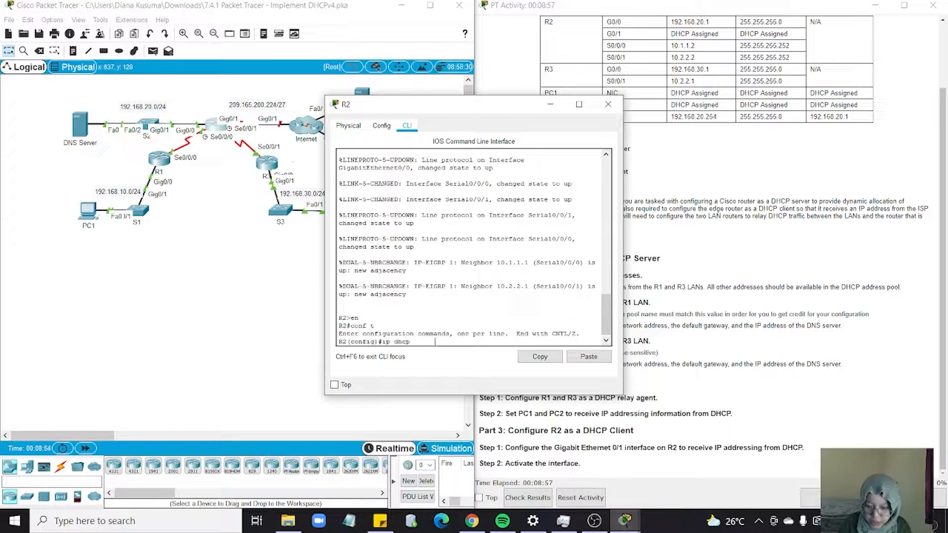
pyautogui.write(' excluded')
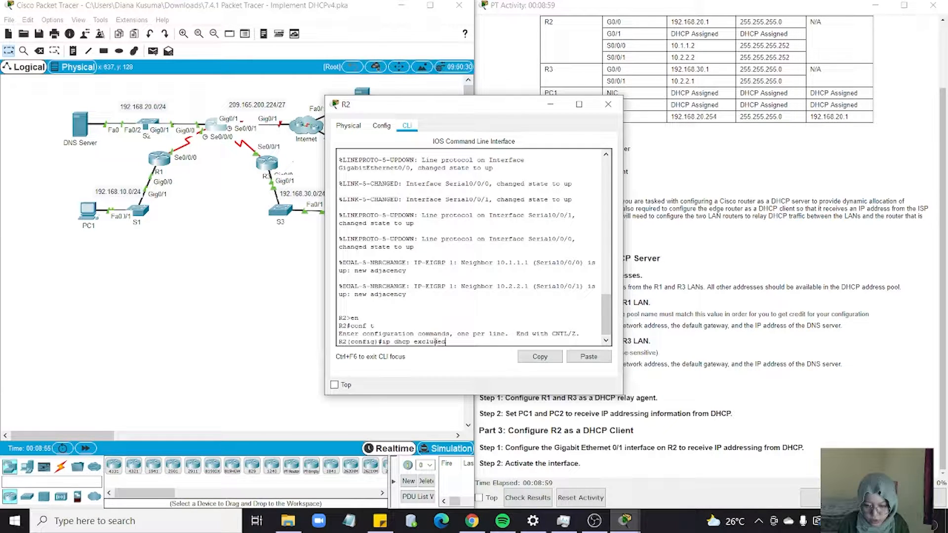
pyautogui.write('-address')
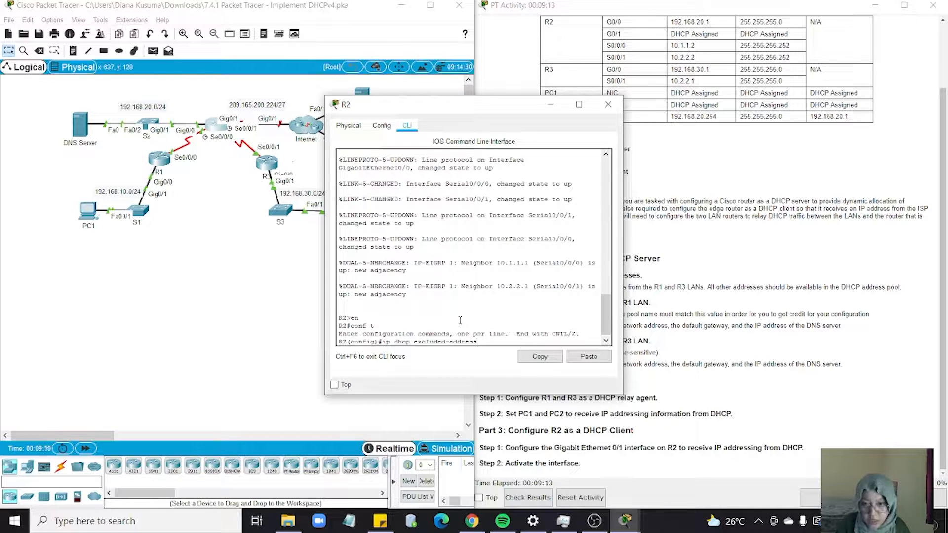
pyautogui.write('?')
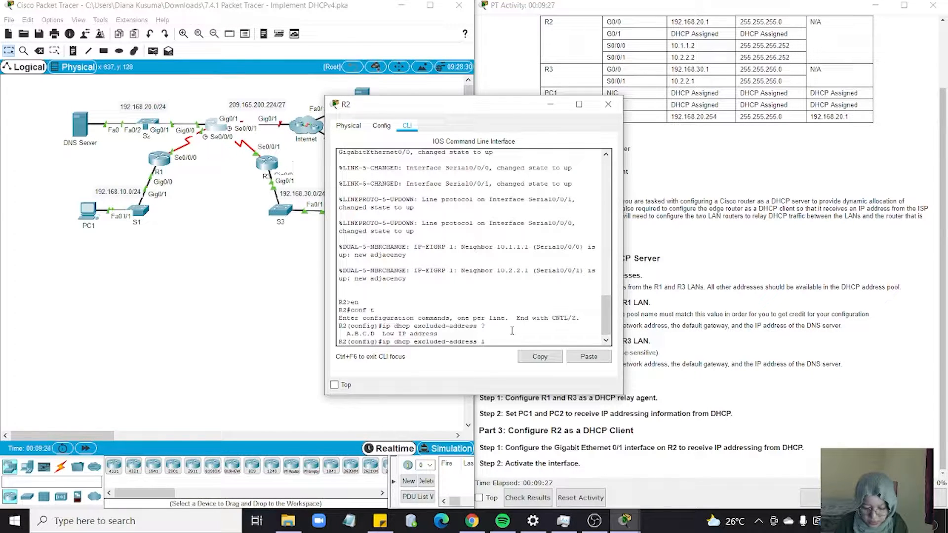
# Step: Exclude the R1 LAN addresses 192.168.10.1 to 192.168.10.10 from DHCP on R2, checking the help for the second address argument
pyautogui.write('92.1')
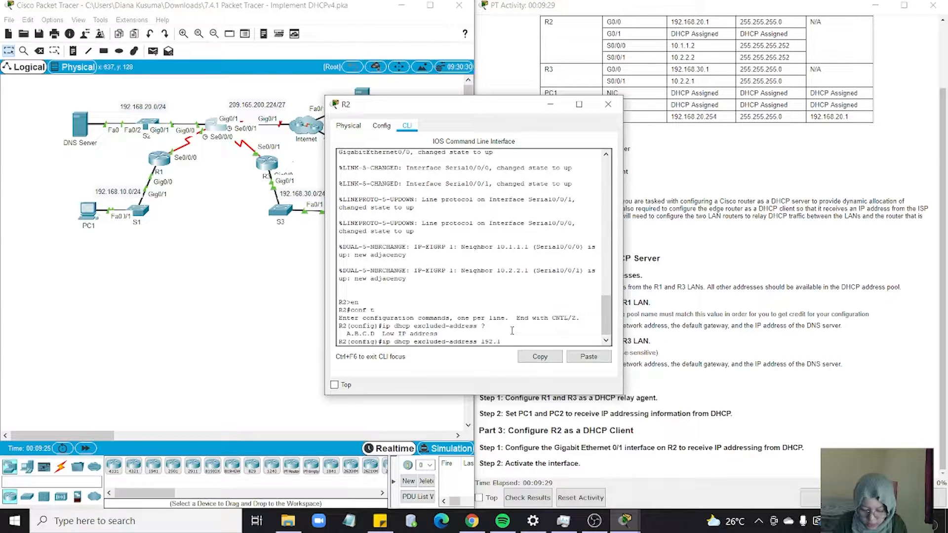
pyautogui.write('68.1')
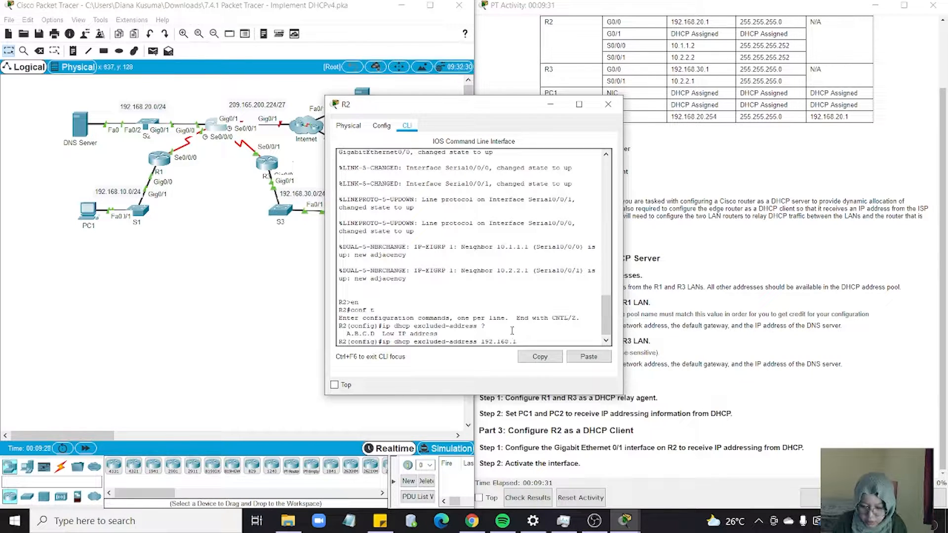
pyautogui.write('0.1')
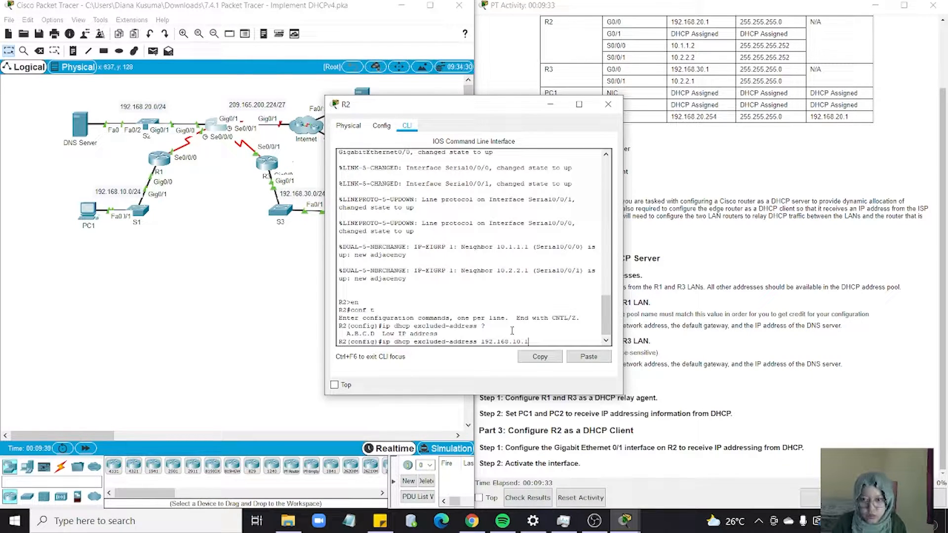
pyautogui.scroll(3, 654, 322)
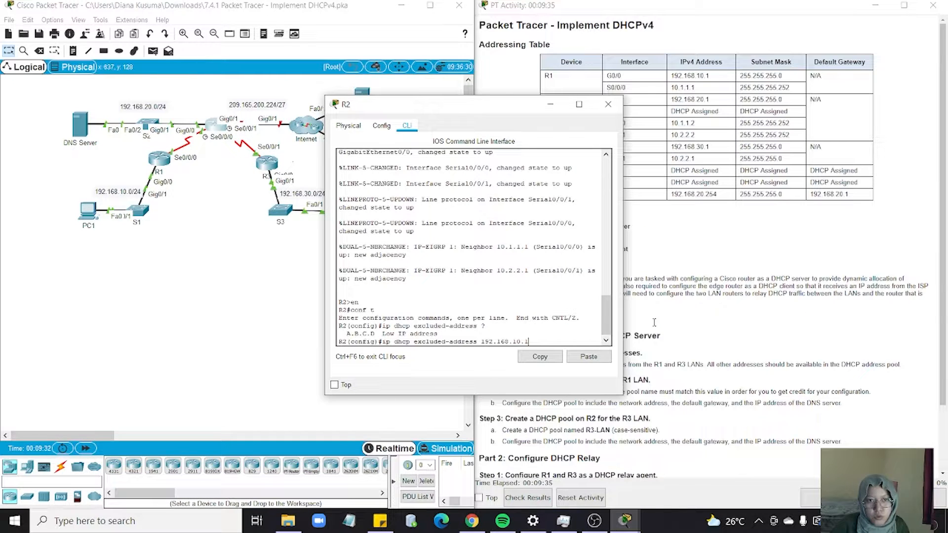
pyautogui.moveTo(452, 111); pyautogui.dragTo(346, 103)
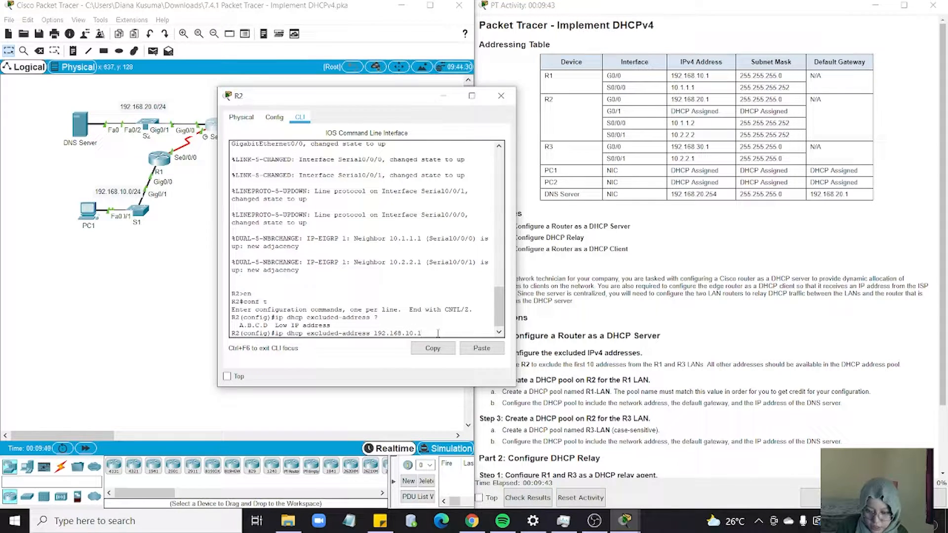
pyautogui.write('?')
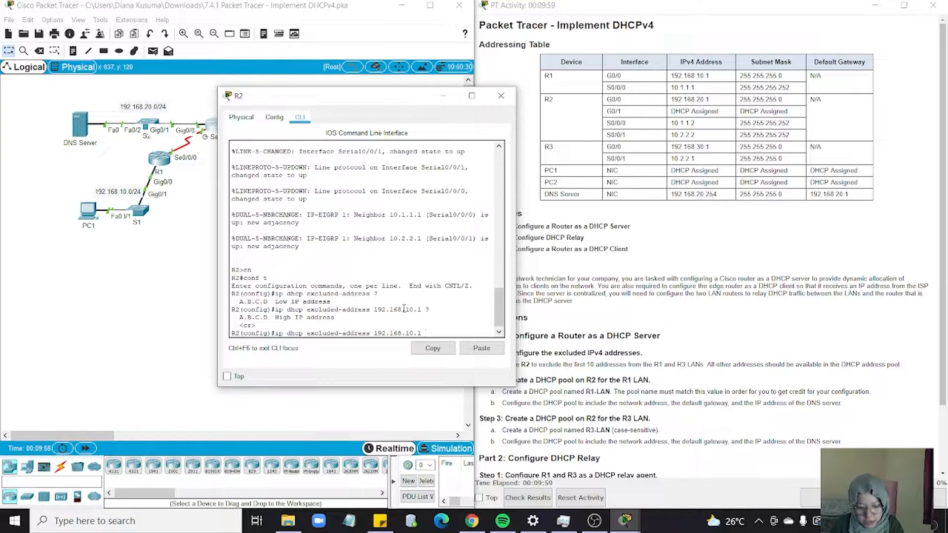
pyautogui.write('192.')
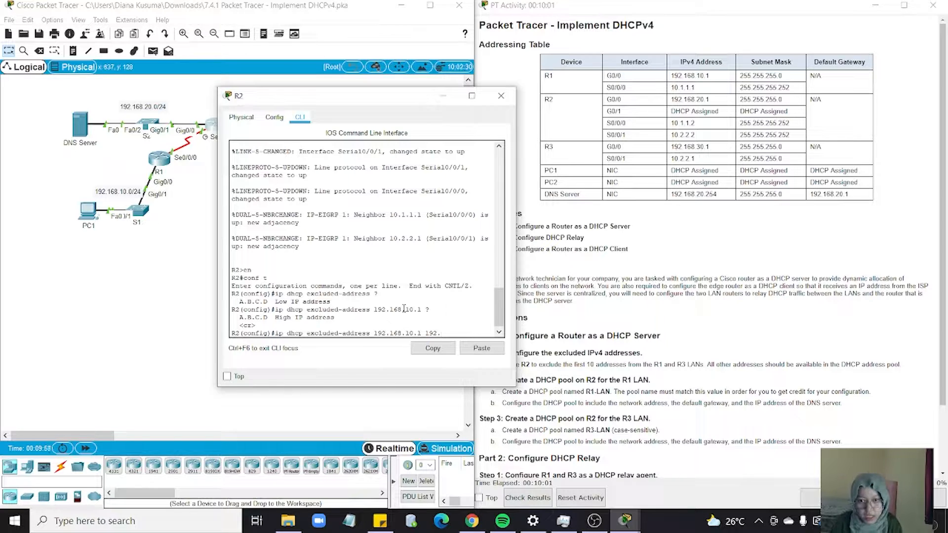
pyautogui.write('1')
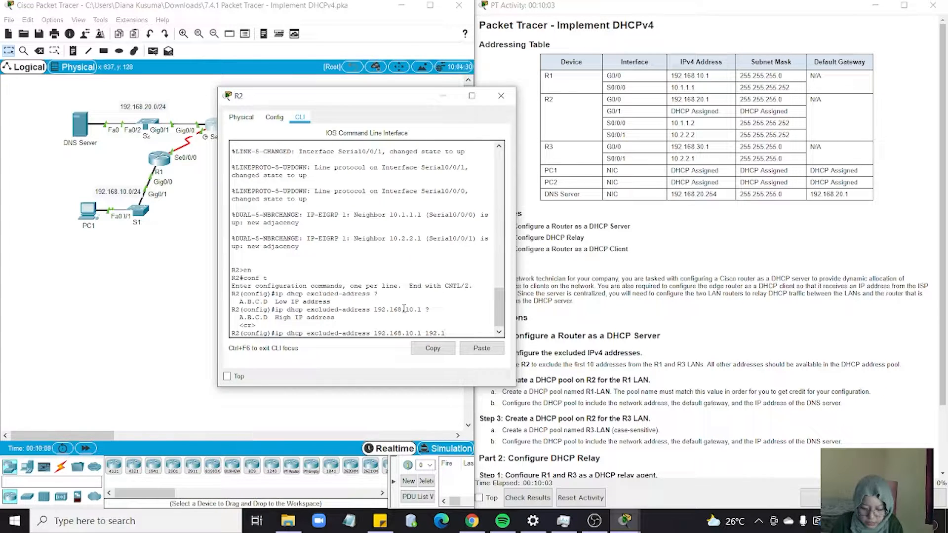
pyautogui.write('68')
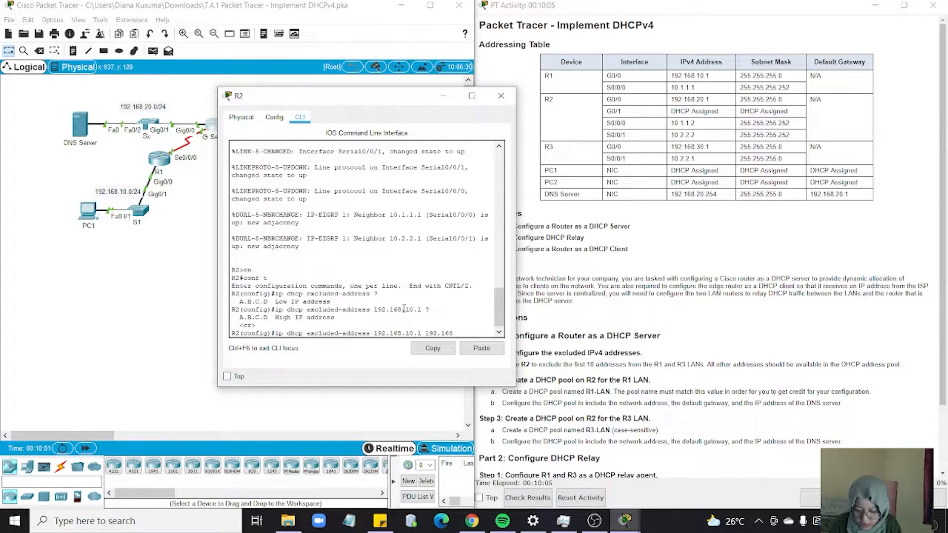
pyautogui.write('.10')
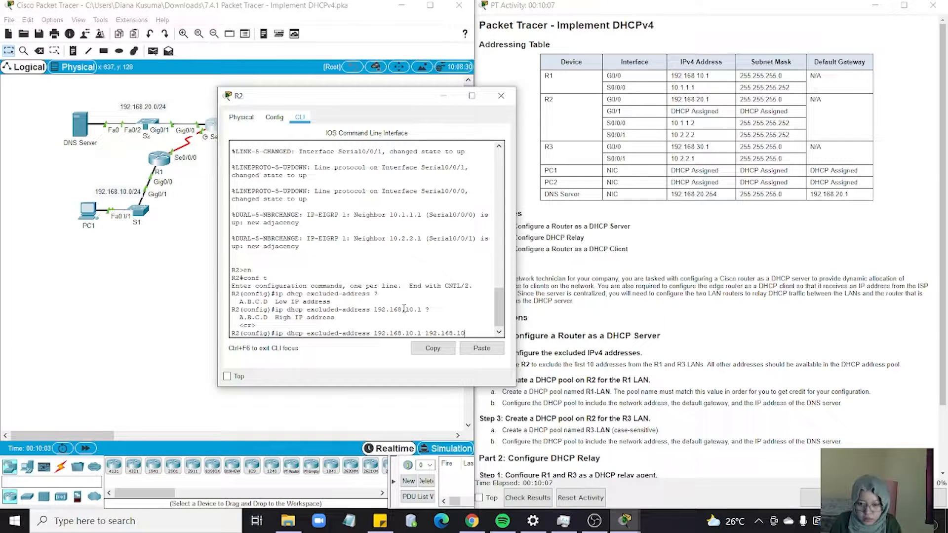
pyautogui.write('.10')
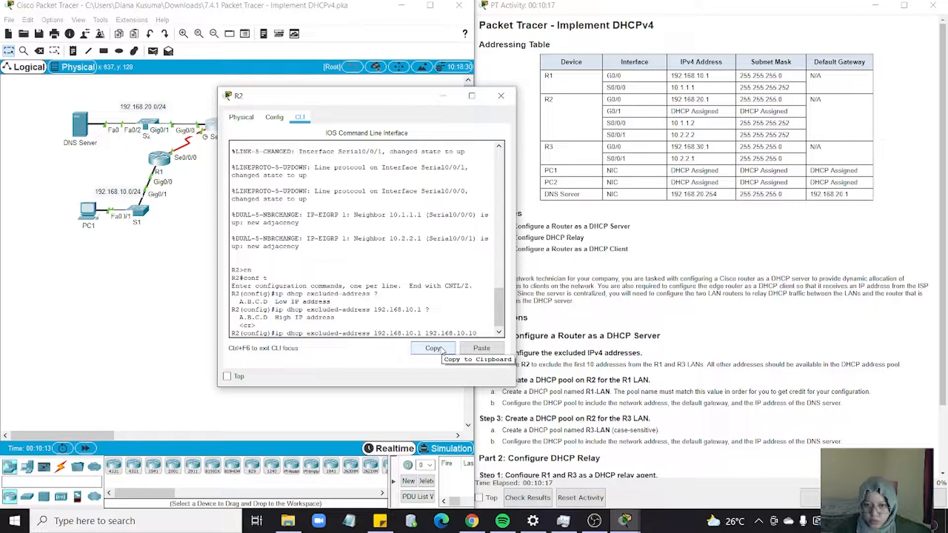
pyautogui.press('Return')
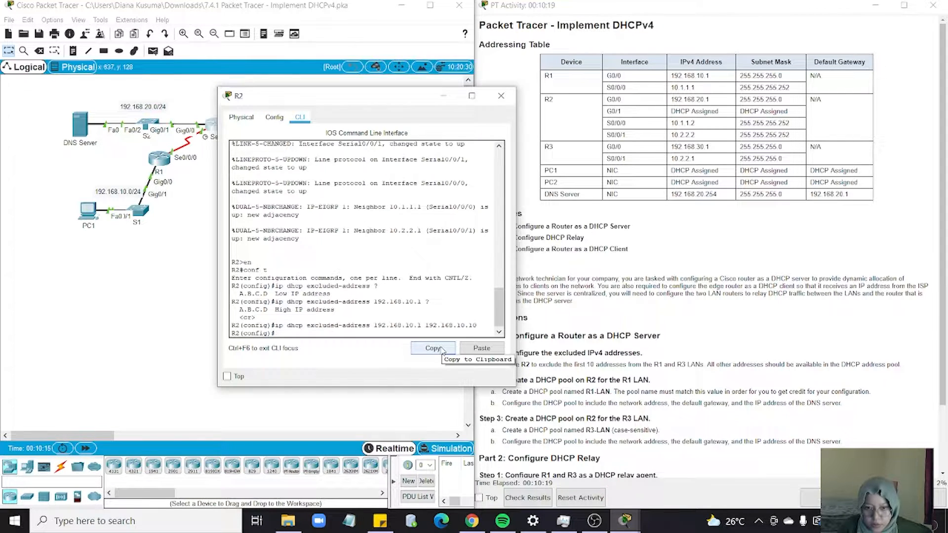
# Step: Exclude the R3 LAN addresses 192.168.30.1 to 192.168.30.10 from DHCP on R2 by reusing the previous excluded-address command
pyautogui.press('Up')
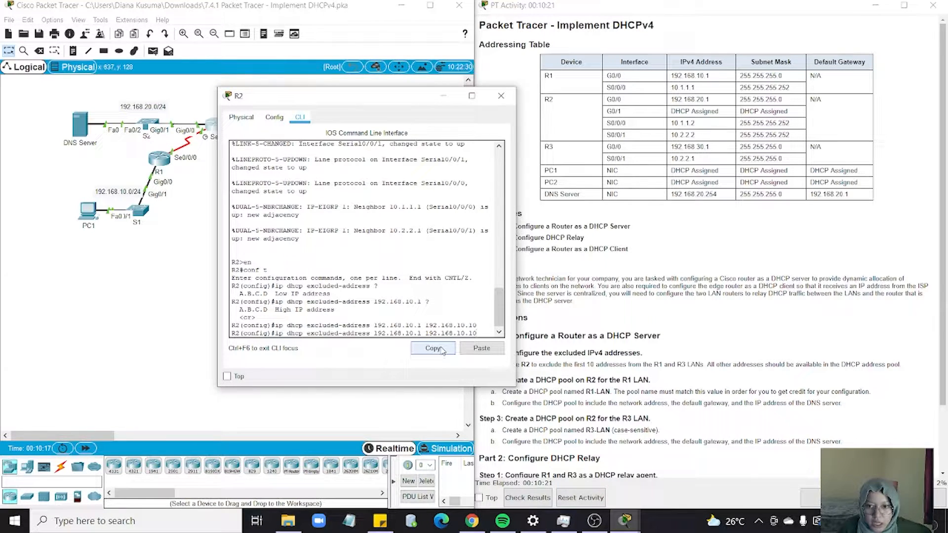
pyautogui.press('Left')
pyautogui.press('Left')
pyautogui.press('Left')
pyautogui.press('Left')
pyautogui.press('Left')
pyautogui.press('Left')
pyautogui.press('Left')
pyautogui.press('Left')
pyautogui.press('Left')
pyautogui.press('Left')
pyautogui.press('Left')
pyautogui.press('Left')
pyautogui.press('Left')
pyautogui.press('Left')
pyautogui.press('Left')
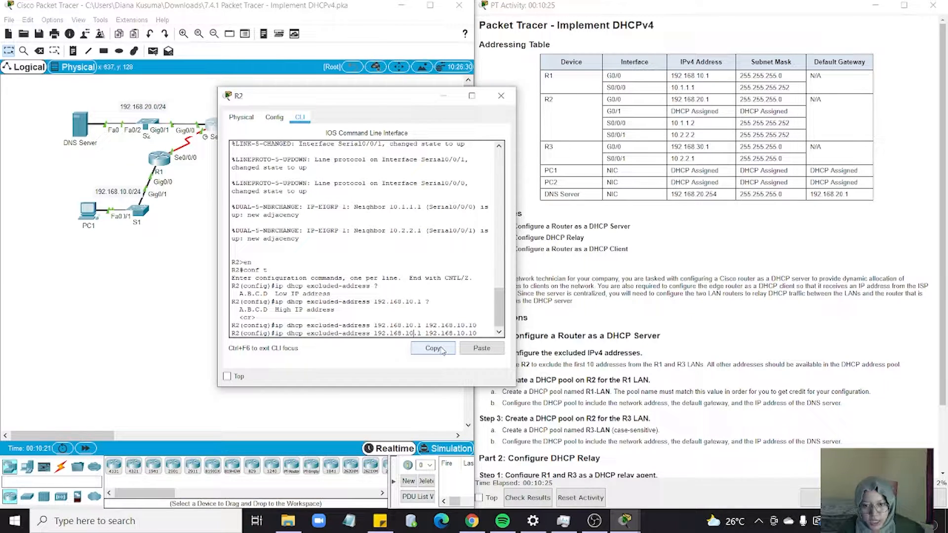
pyautogui.press('BackSpace')
pyautogui.write('3')
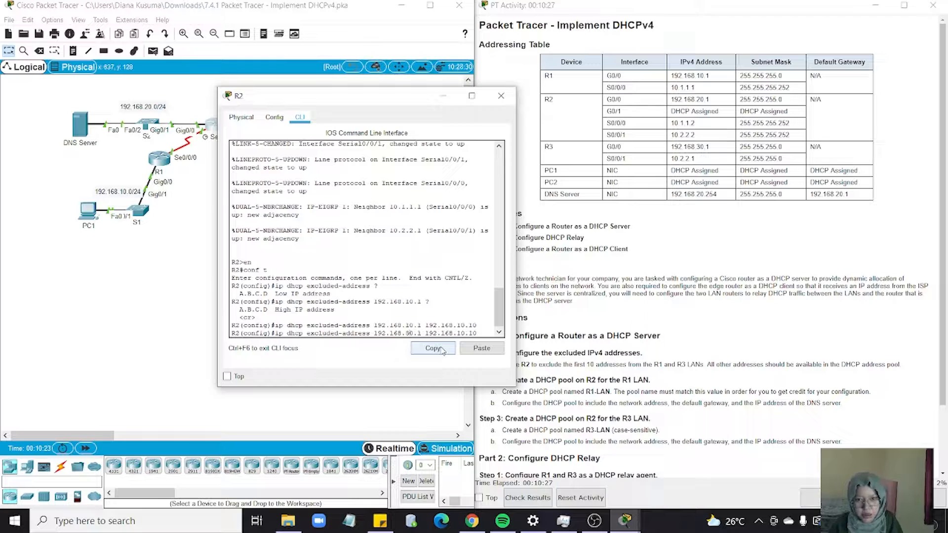
pyautogui.press('Right')
pyautogui.press('Right')
pyautogui.press('Right')
pyautogui.press('Right')
pyautogui.press('Right')
pyautogui.press('Right')
pyautogui.press('Right')
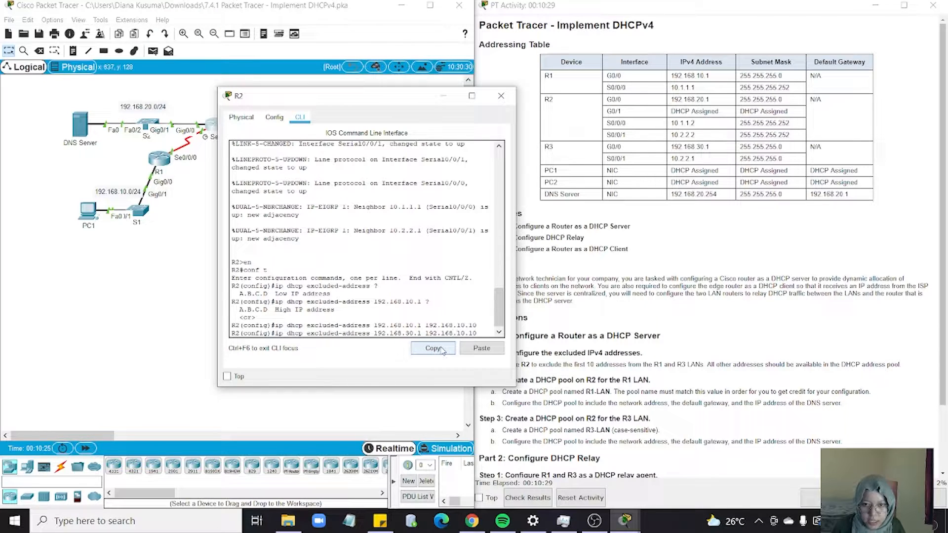
pyautogui.press('BackSpace')
pyautogui.write('3')
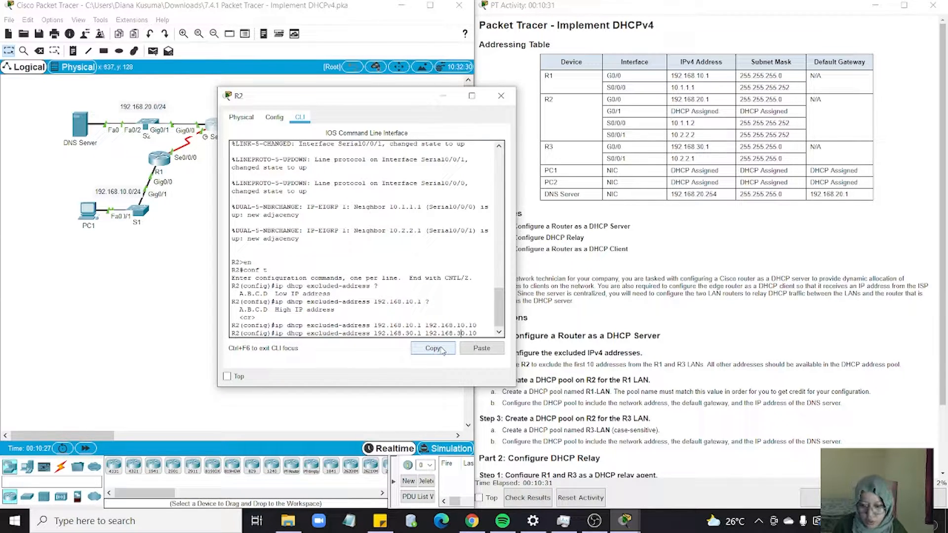
pyautogui.press('Return')
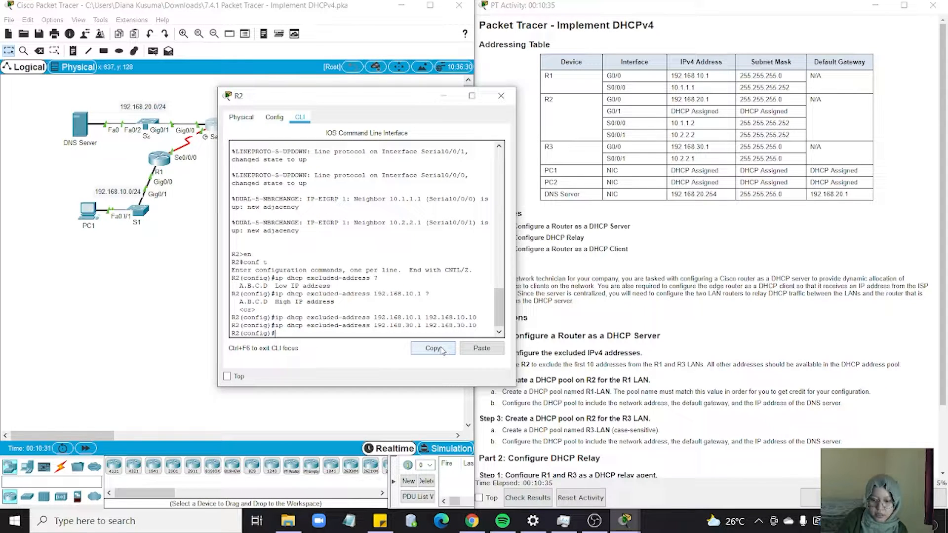
# Step: Uncover the activity instructions and read Step 2 on the required name and settings of the R1 LAN DHCP pool
pyautogui.moveTo(404, 103); pyautogui.dragTo(342, 93)
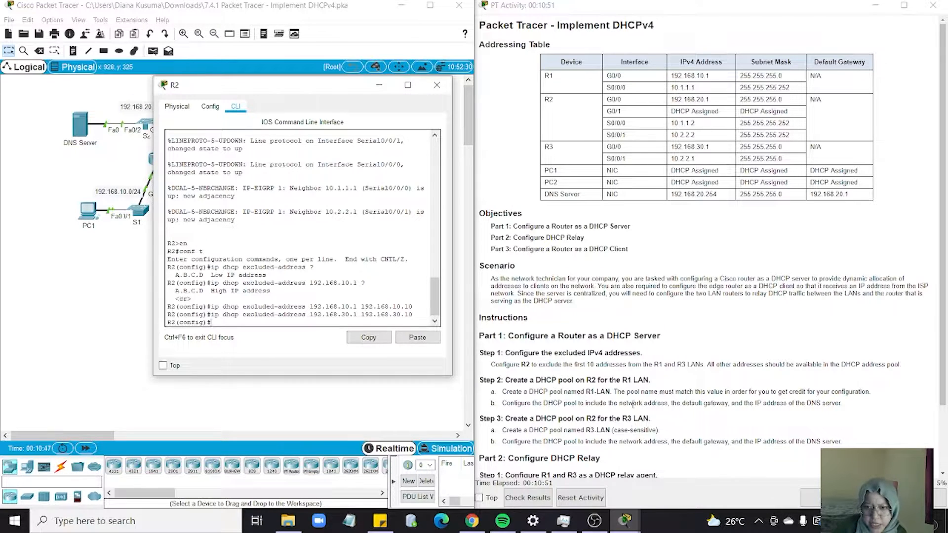
pyautogui.scroll(-1, 633, 403)
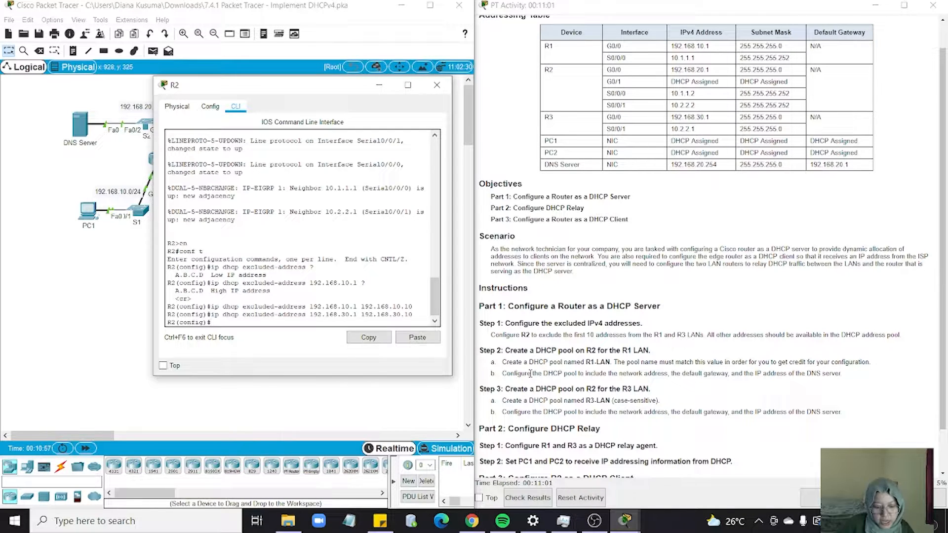
pyautogui.moveTo(586, 362); pyautogui.dragTo(620, 366)
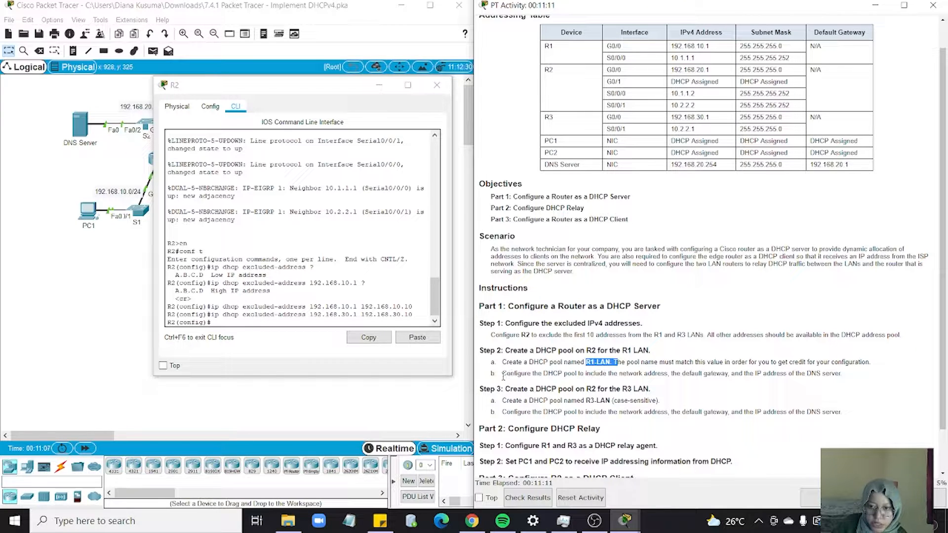
pyautogui.moveTo(502, 374); pyautogui.dragTo(853, 379)
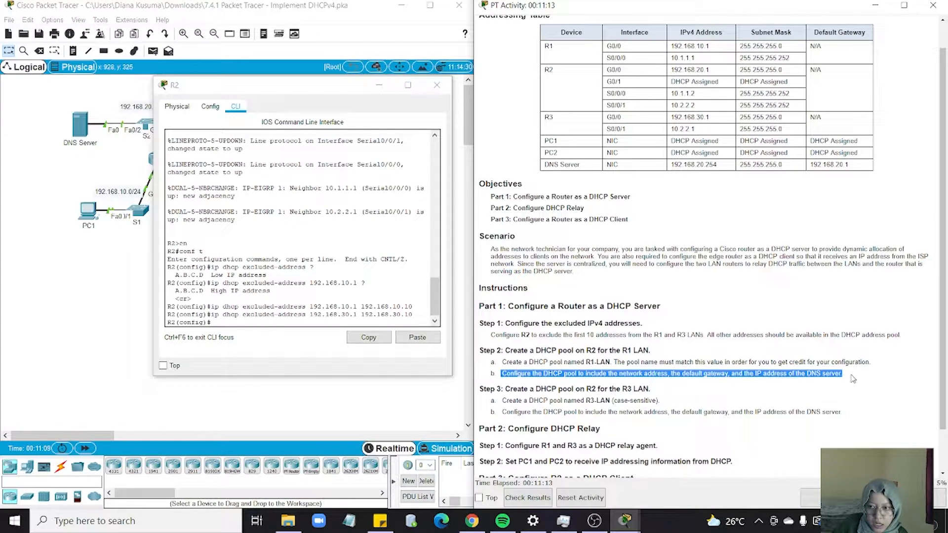
pyautogui.click(854, 379)
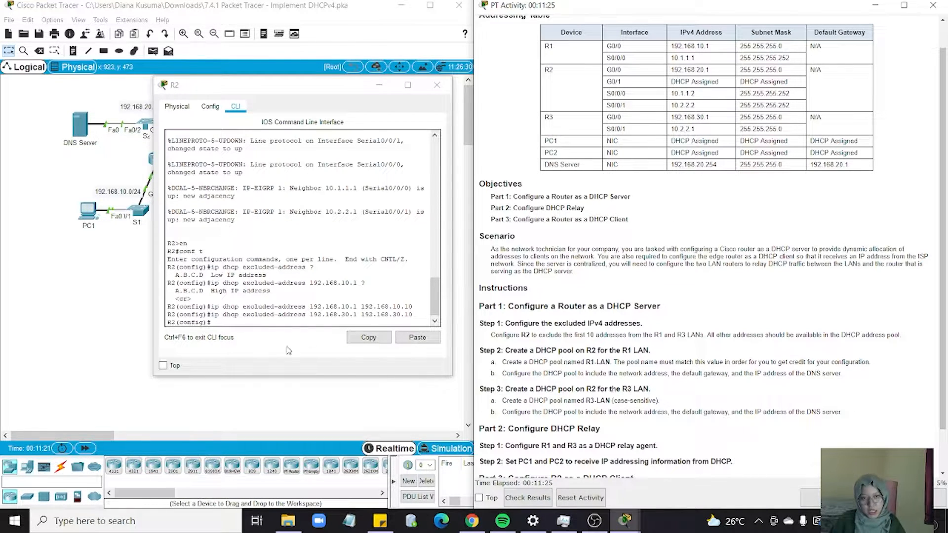
# Step: Create a DHCP pool named R1-LAN on R2 with the ip dhcp pool command
pyautogui.click(249, 319)
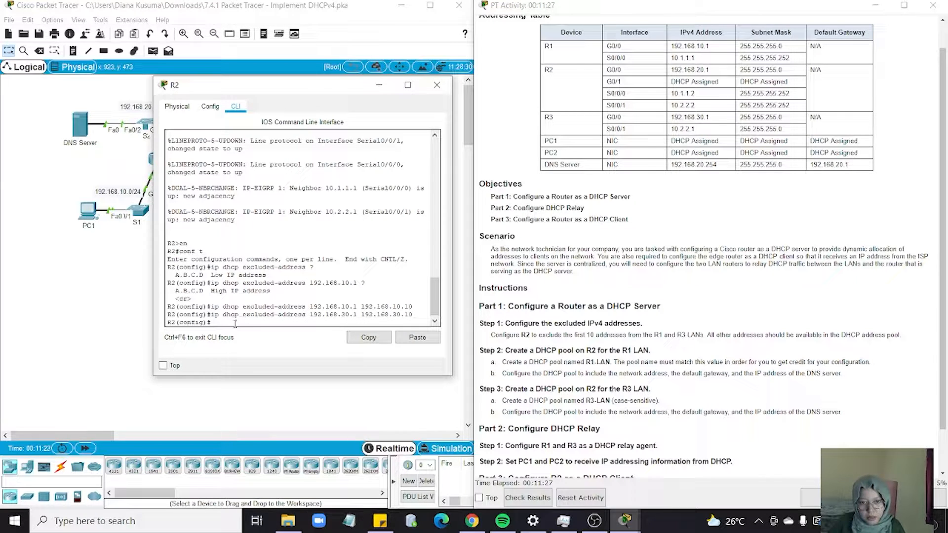
pyautogui.write('ip')
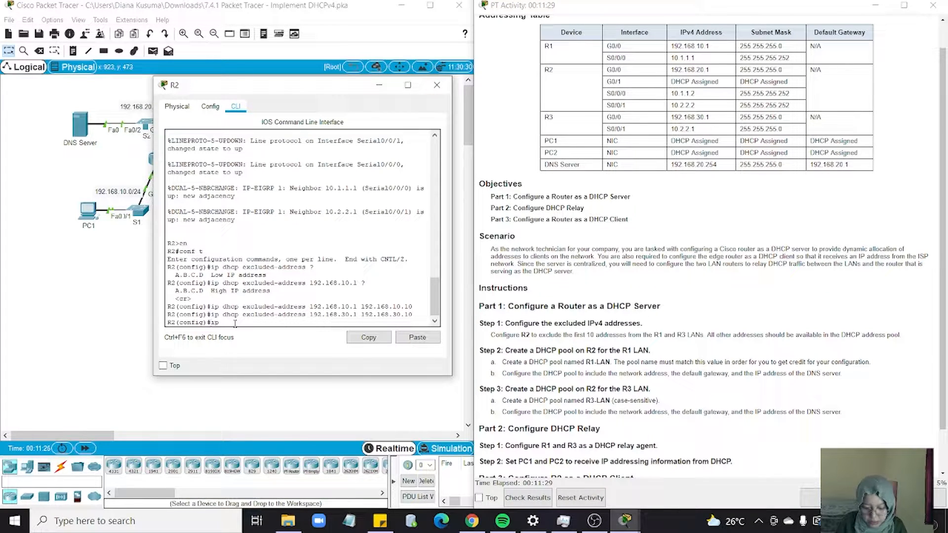
pyautogui.write(' hdcp pool R')
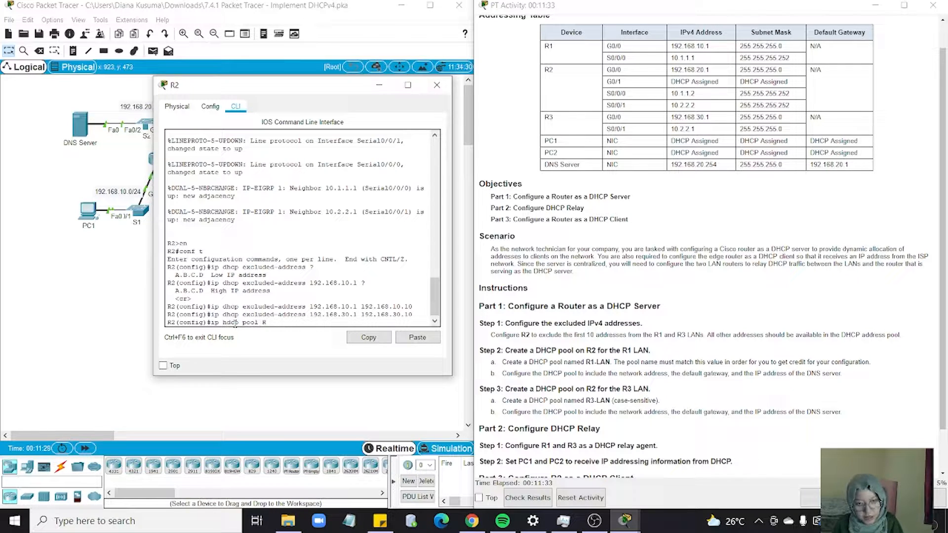
pyautogui.write('1-')
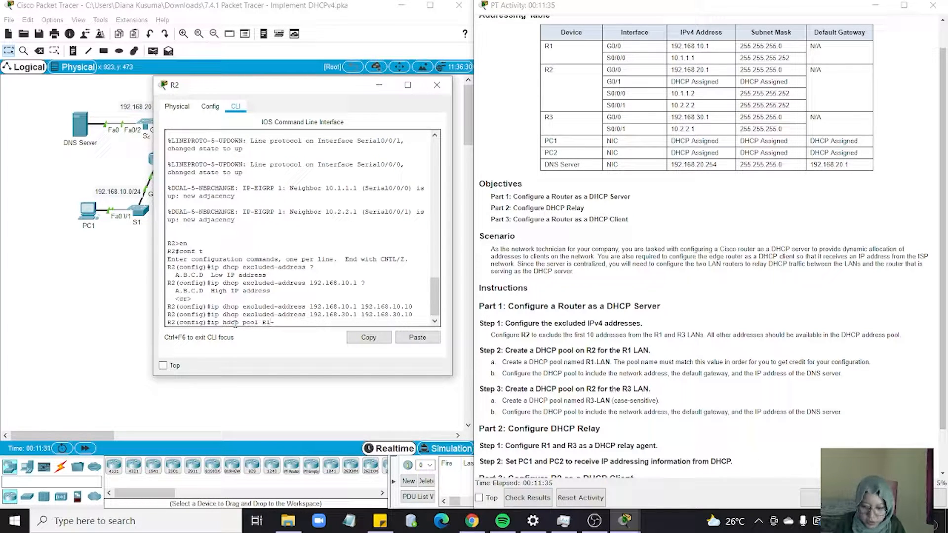
pyautogui.write('LAN')
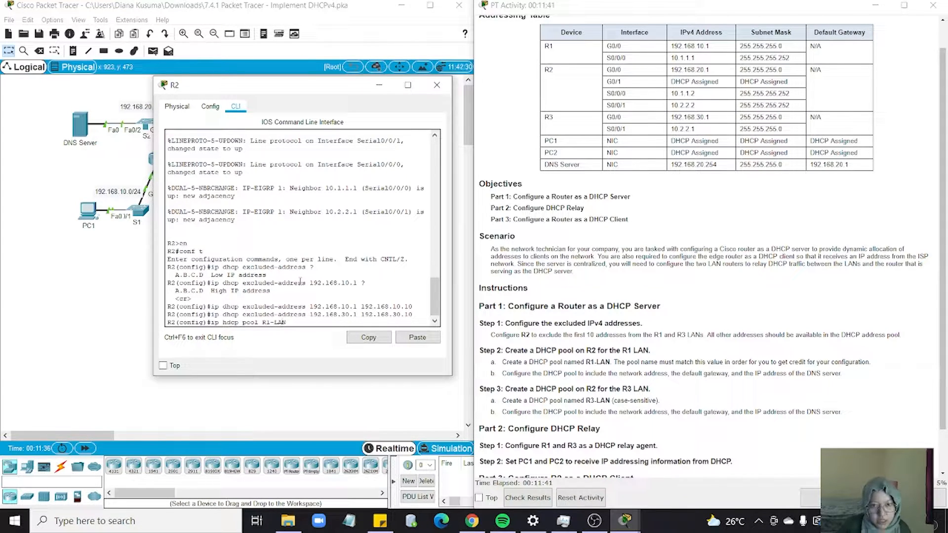
pyautogui.press('BackSpace')
pyautogui.press('BackSpace')
pyautogui.press('BackSpace')
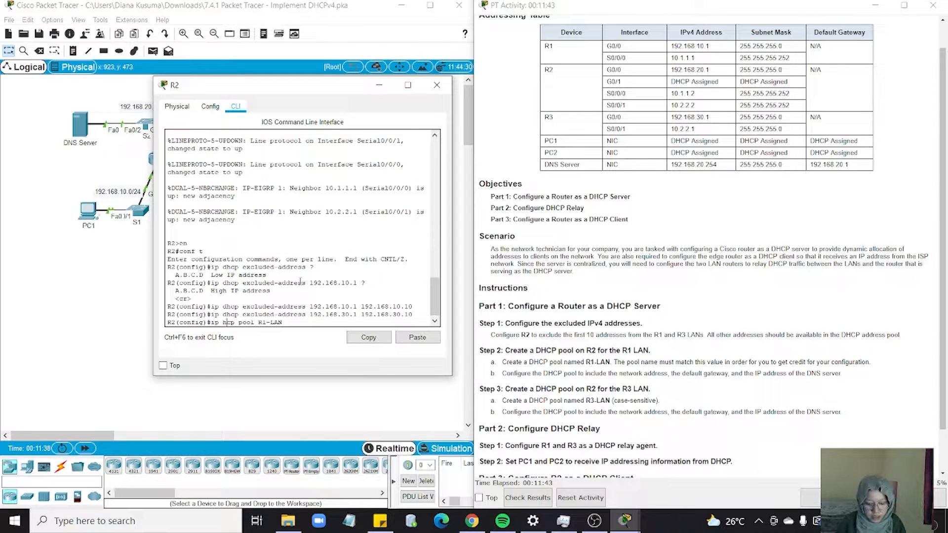
pyautogui.write('dhc')
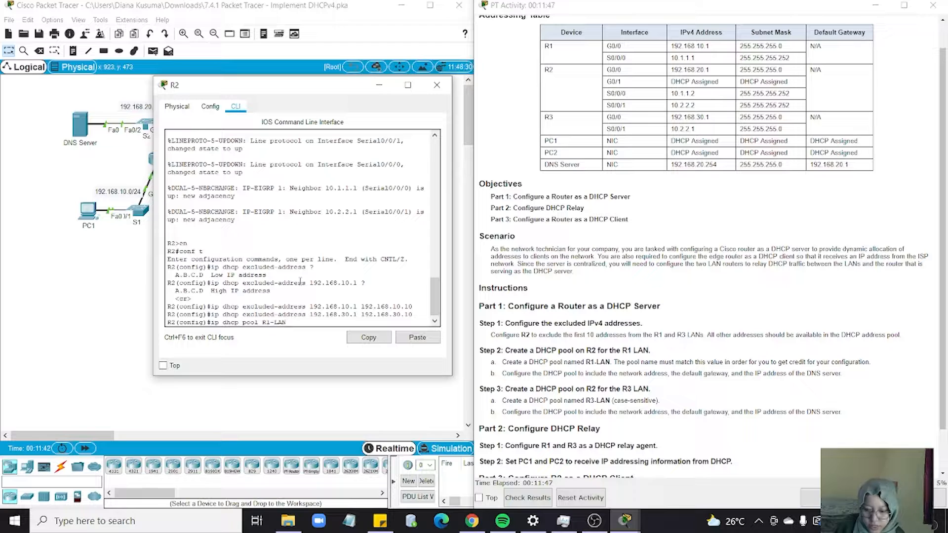
pyautogui.press('Return')
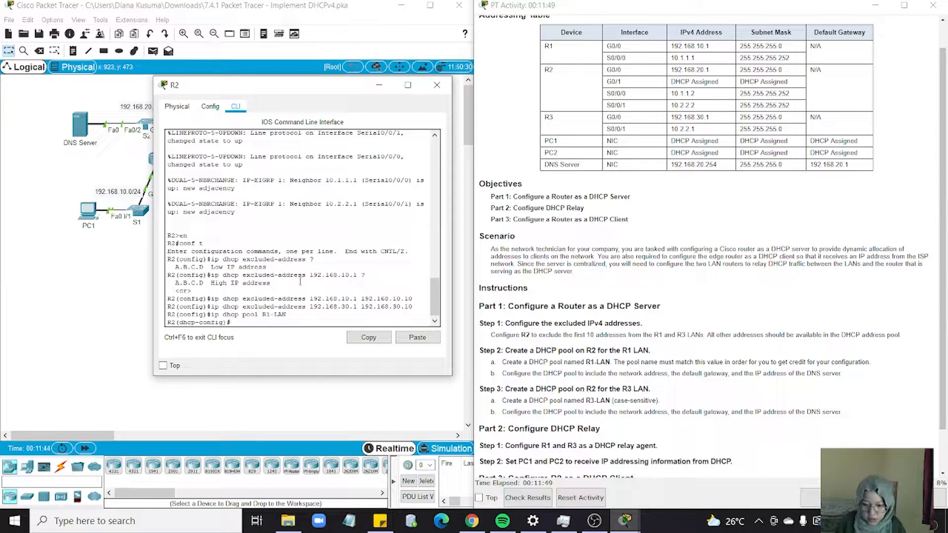
# Step: Set the R1-LAN pool's network to 192.168.10.0 with subnet mask 255.255.255.0
pyautogui.write('networ')
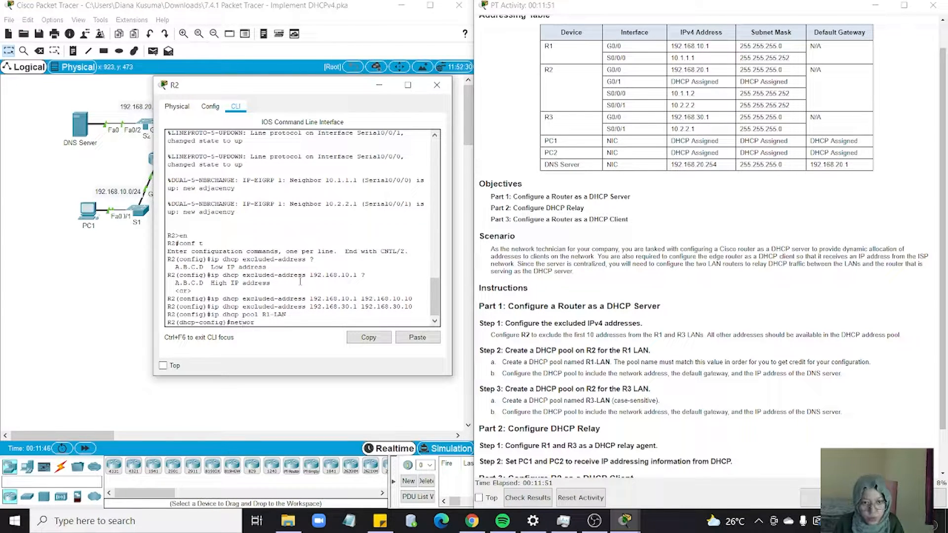
pyautogui.write('k')
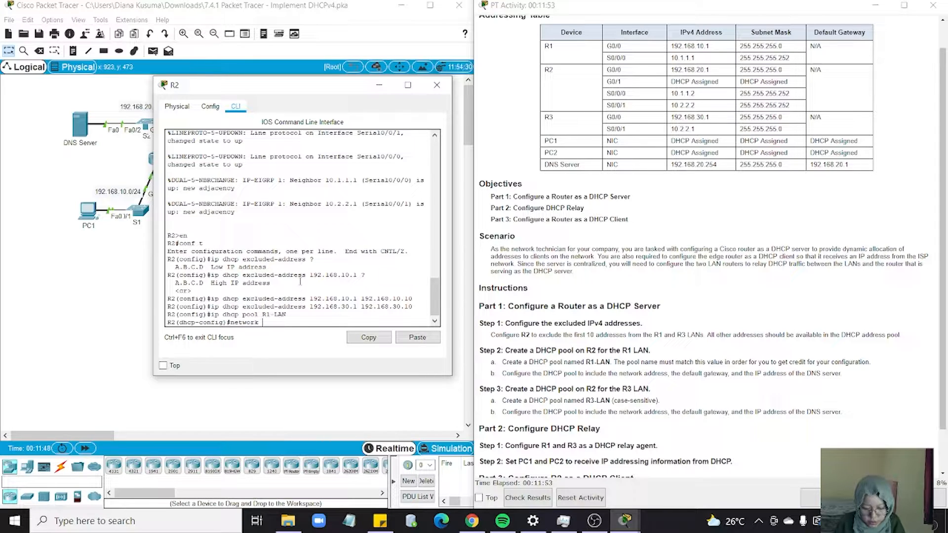
pyautogui.write(' 192.1')
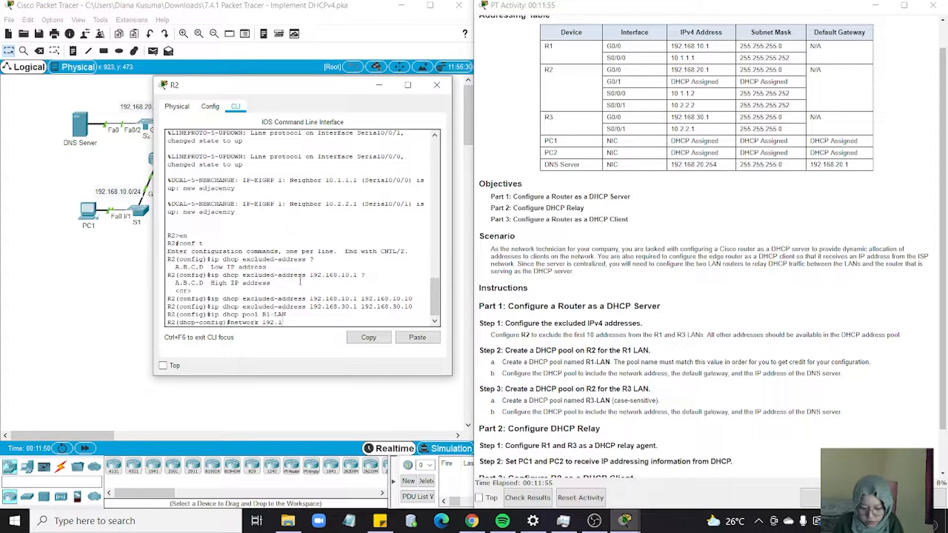
pyautogui.write('68.10.0')
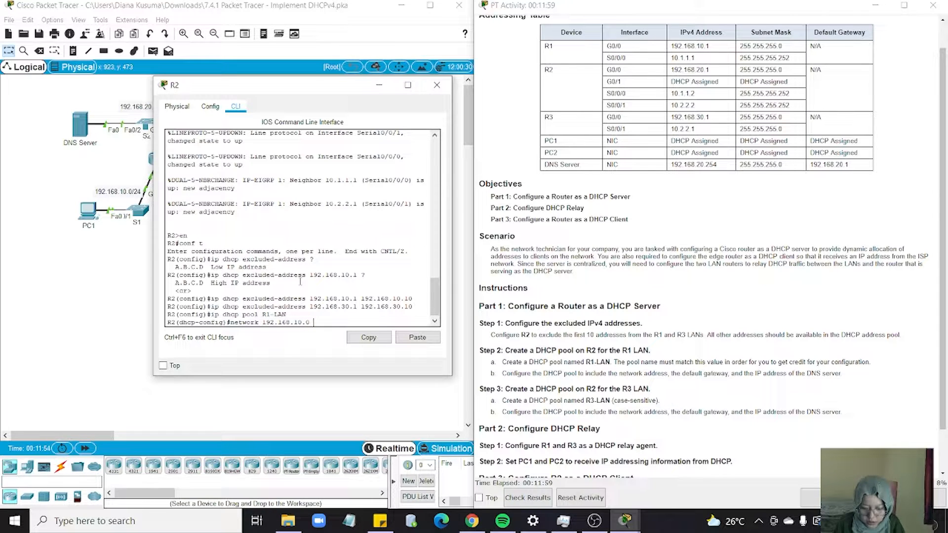
pyautogui.write(' 255')
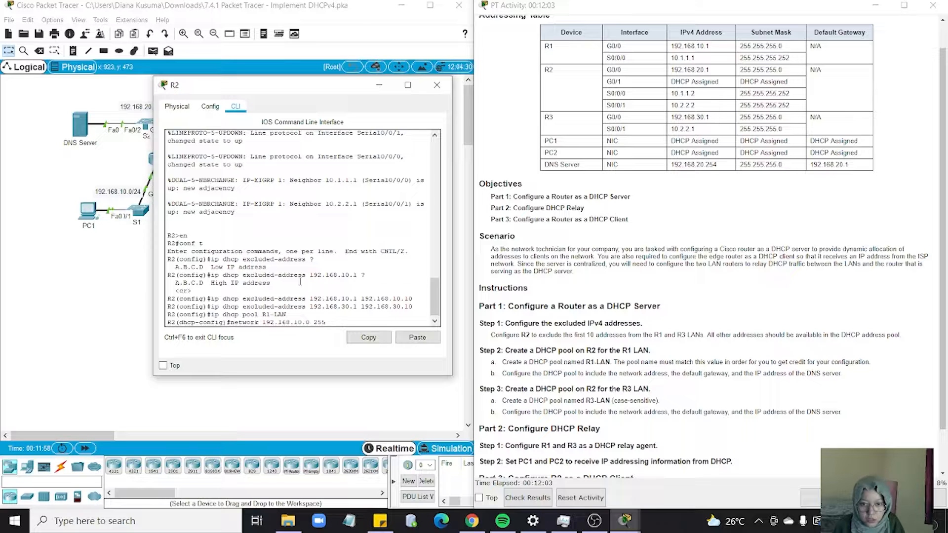
pyautogui.write('.255')
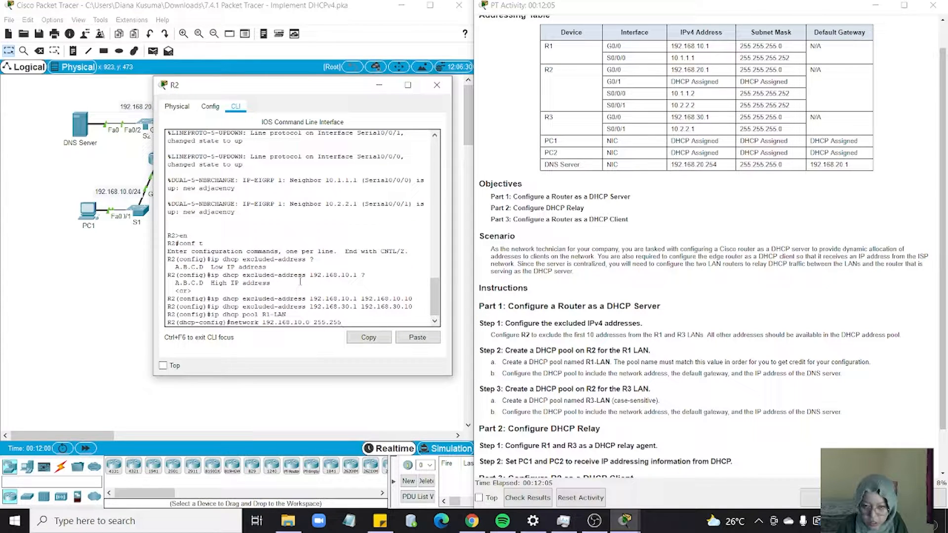
pyautogui.write('.255.')
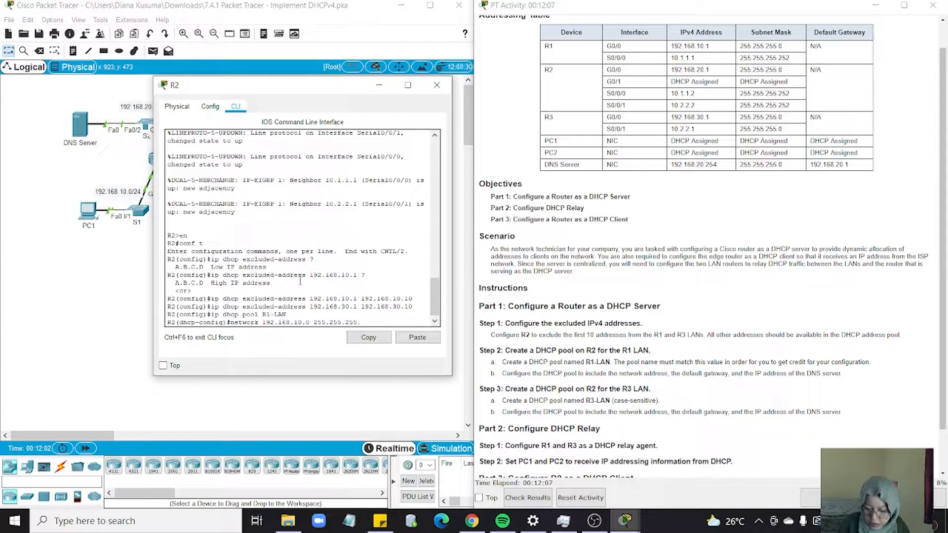
pyautogui.write('0')
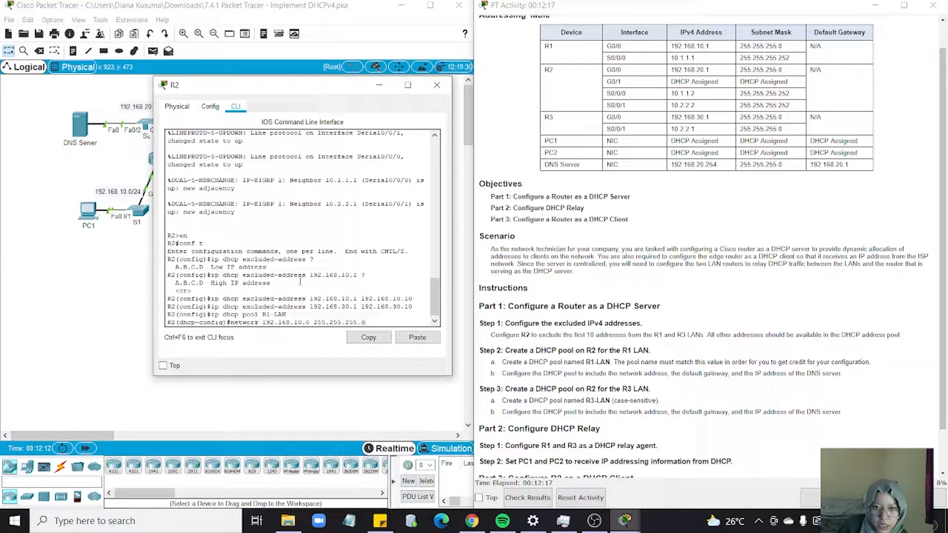
pyautogui.press('Return')
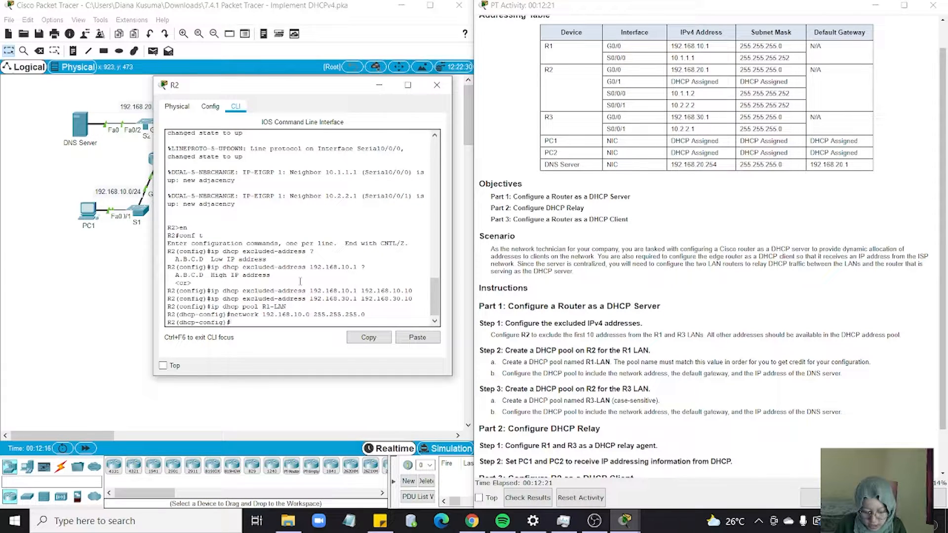
# Step: Set the R1-LAN pool's default router to 192.168.10.1, checking the gateway against the addressing table
pyautogui.write('default-rout')
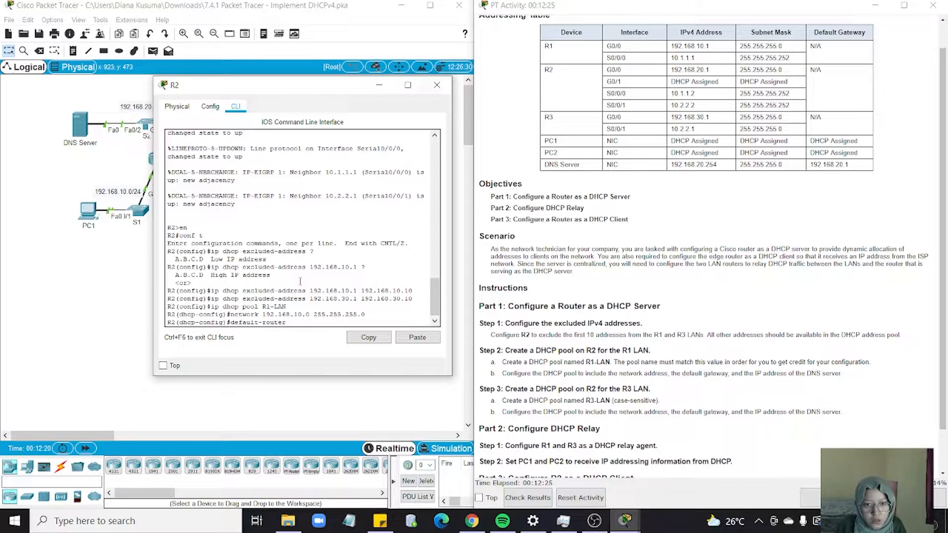
pyautogui.write('er ')
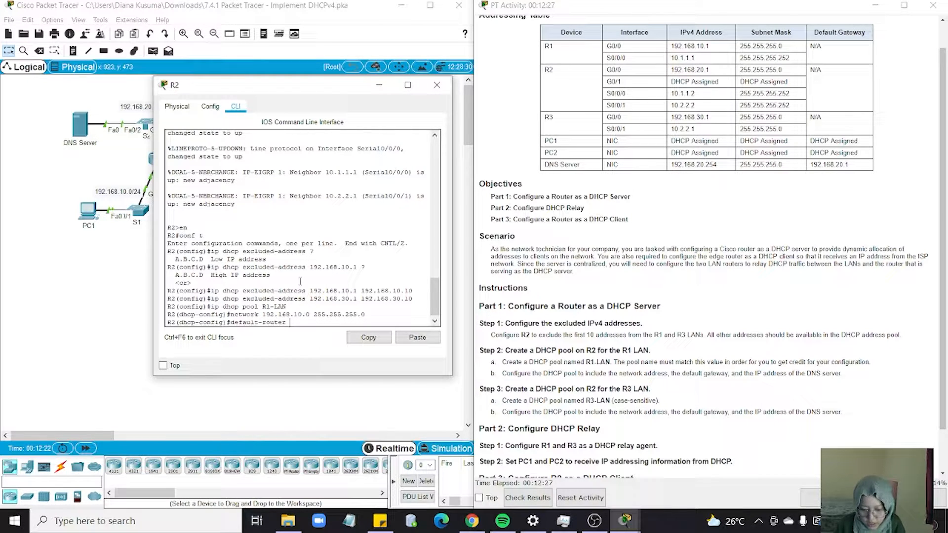
pyautogui.write('192.')
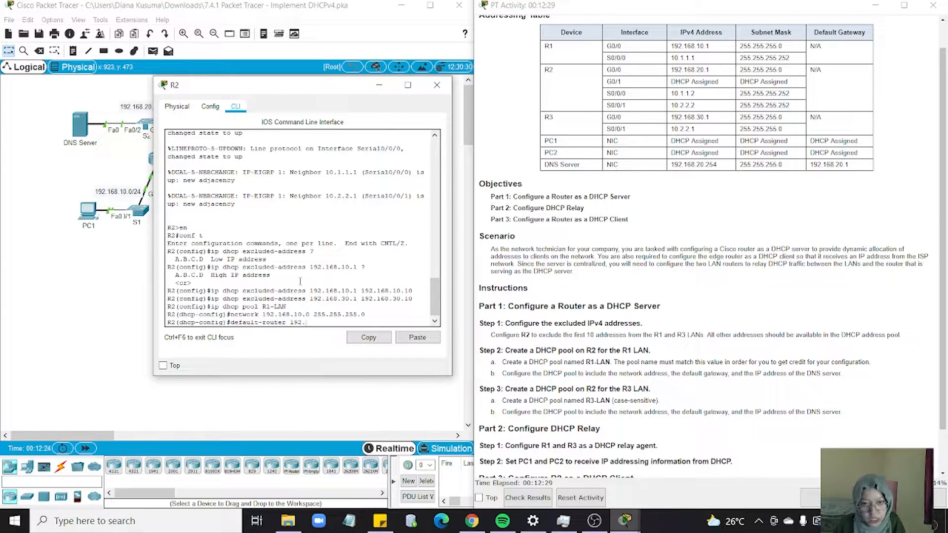
pyautogui.write('16')
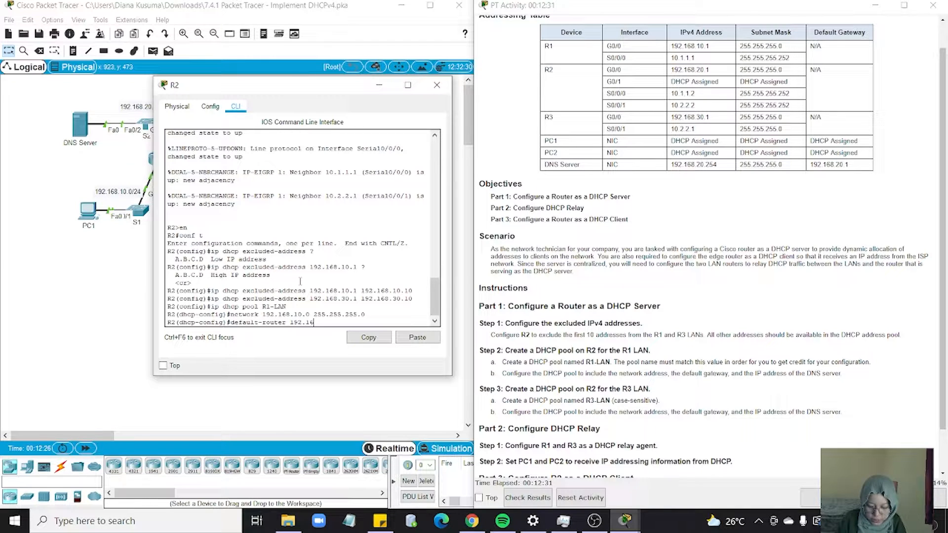
pyautogui.write('8.10.1')
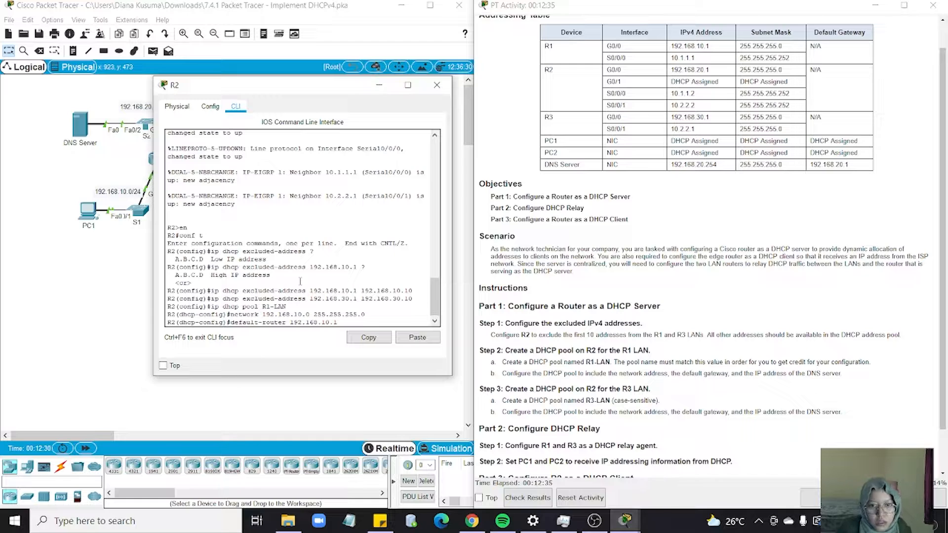
pyautogui.scroll(1, 543, 297)
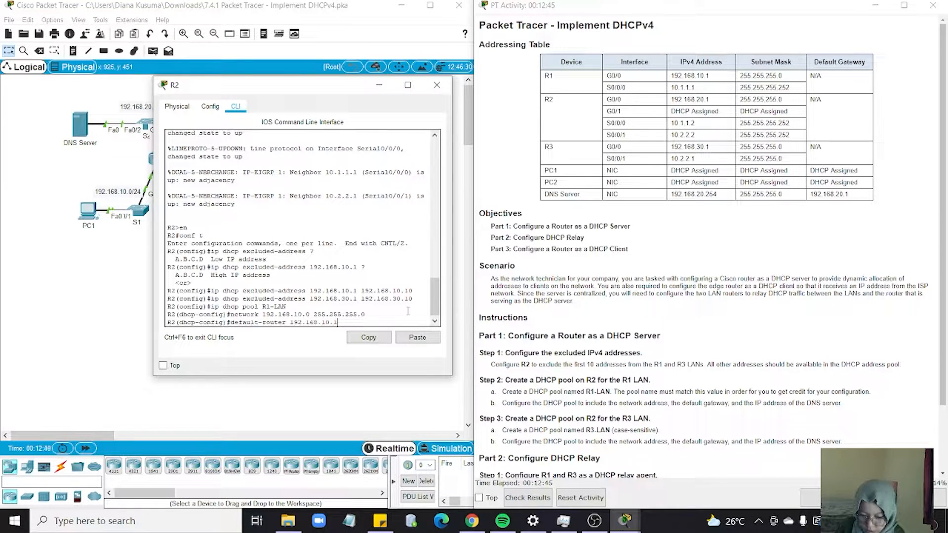
pyautogui.press('Return')
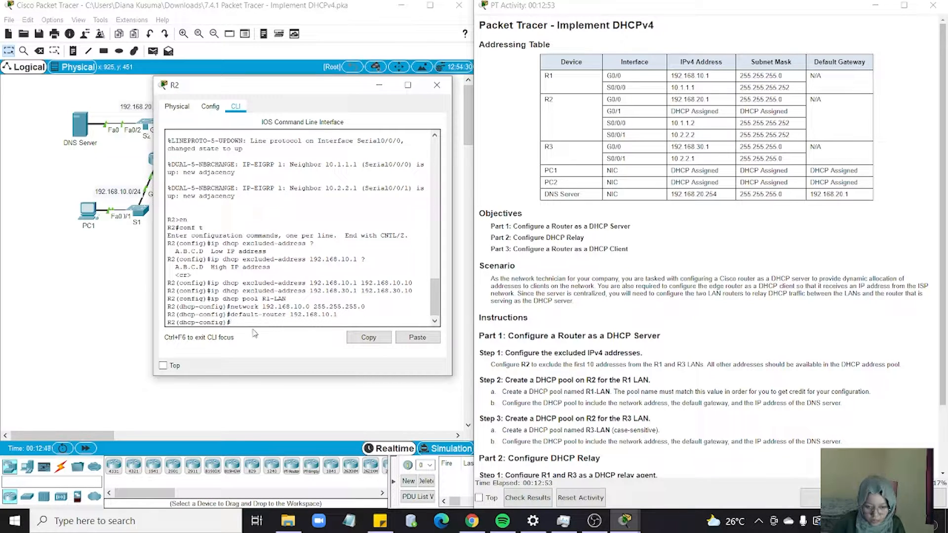
# Step: Set the R1-LAN pool's DNS server to 192.168.20.254 and return to global configuration mode
pyautogui.write('dns-server')
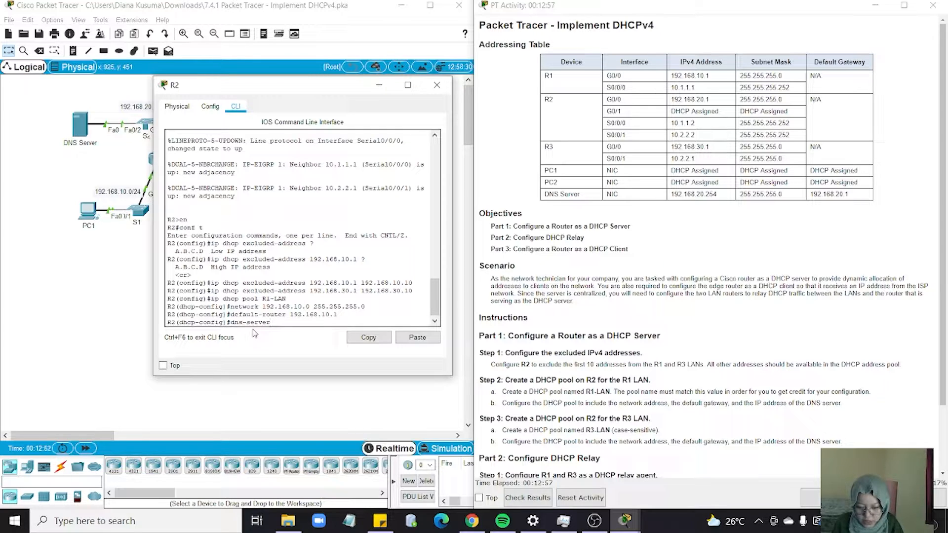
pyautogui.write(' 192')
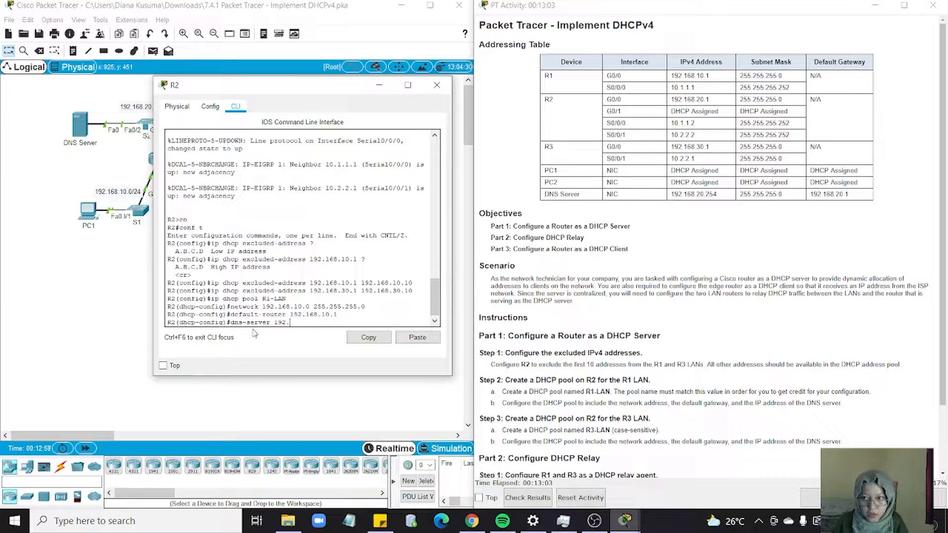
pyautogui.write('.168')
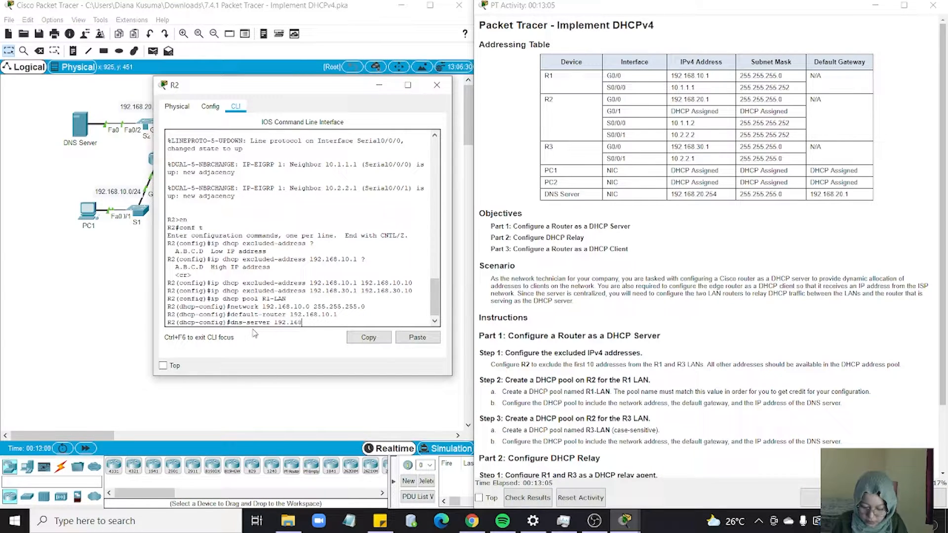
pyautogui.write('.20.')
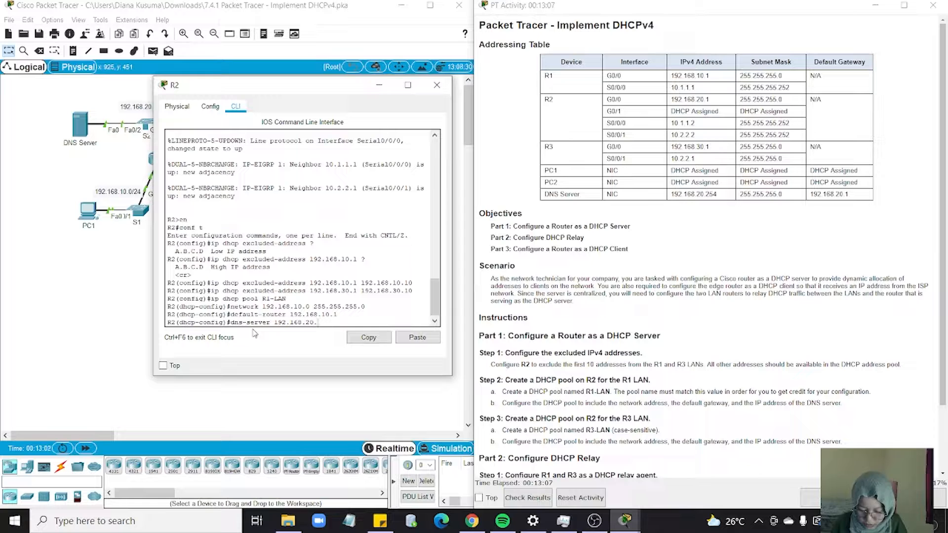
pyautogui.write('254')
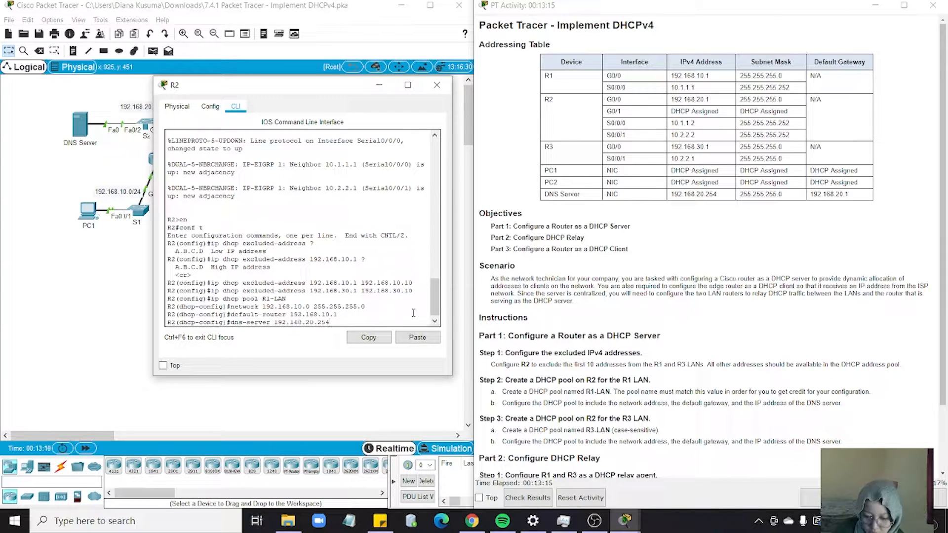
pyautogui.press('Return')
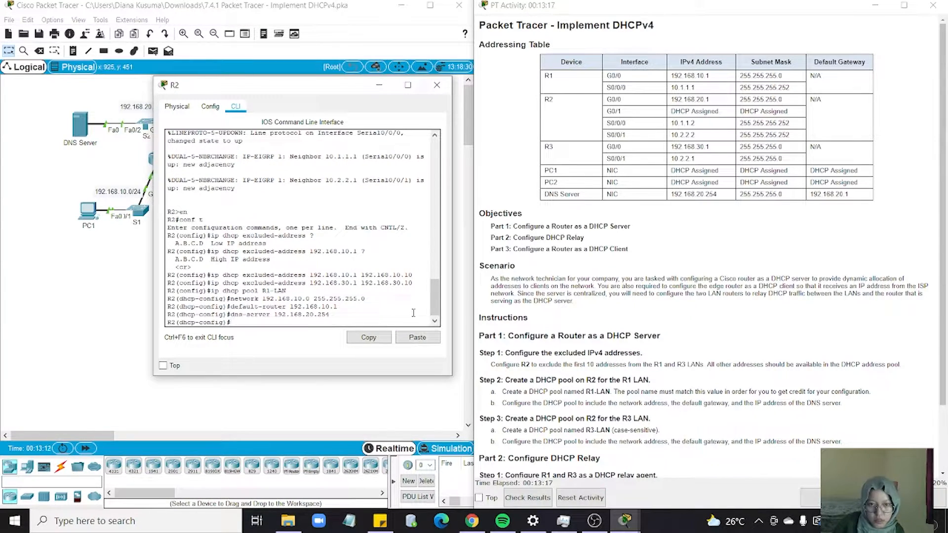
pyautogui.write('ex')
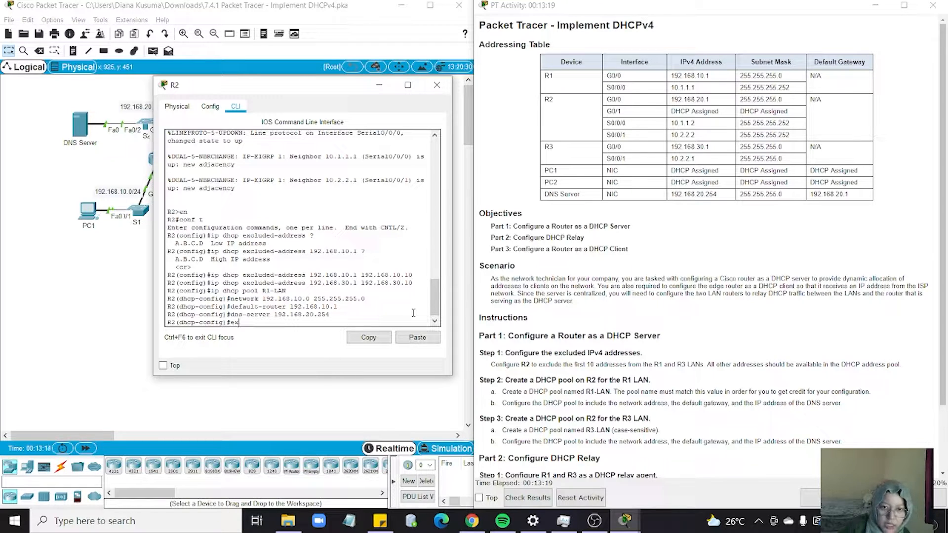
pyautogui.press('Return')
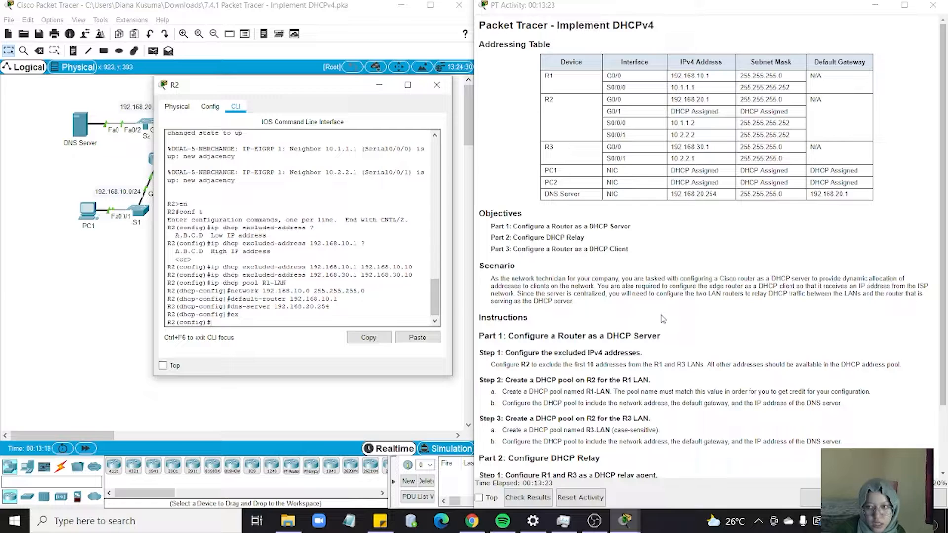
# Step: Create a second DHCP pool named R3-LAN on R2 by reusing the earlier ip dhcp pool command
pyautogui.scroll(-1, 663, 319)
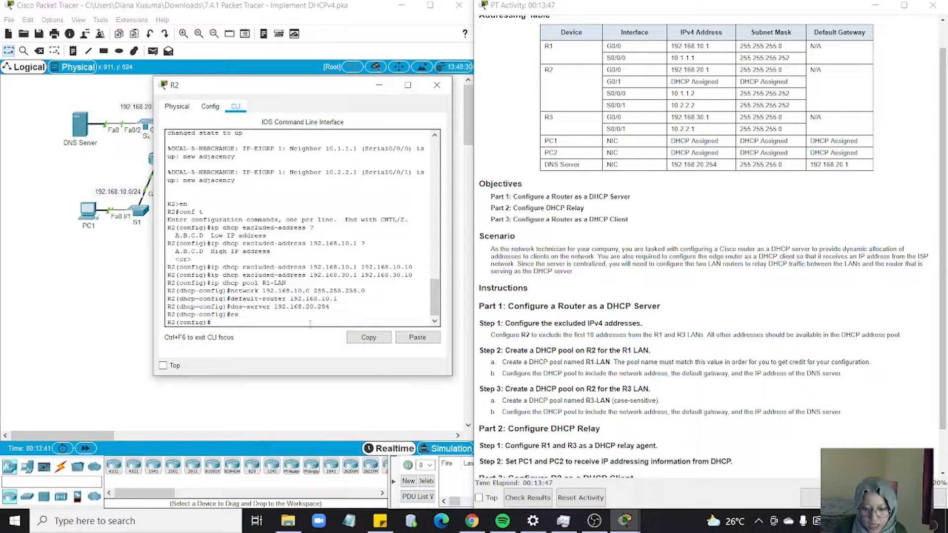
pyautogui.press('Up')
pyautogui.press('Up')
pyautogui.press('Up')
pyautogui.press('Up')
pyautogui.press('Up')
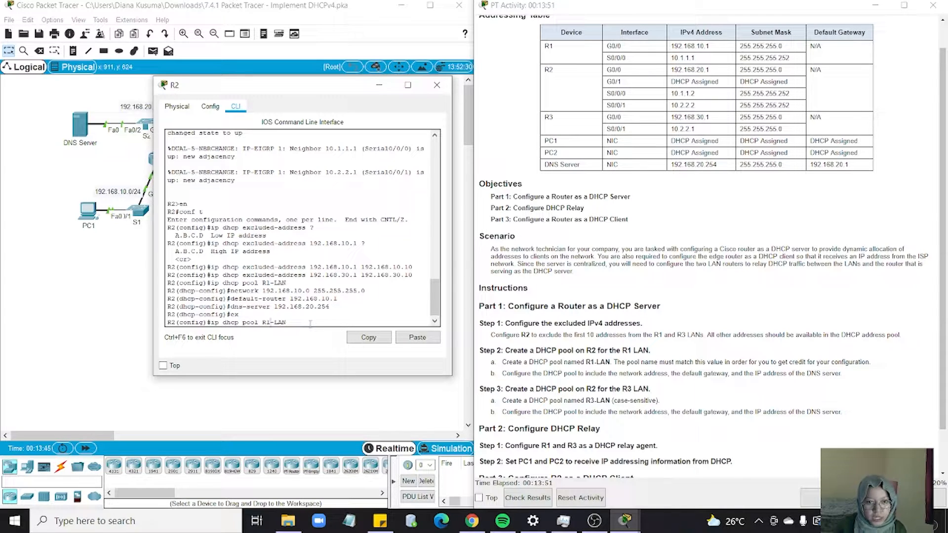
pyautogui.press('BackSpace')
pyautogui.write('3')
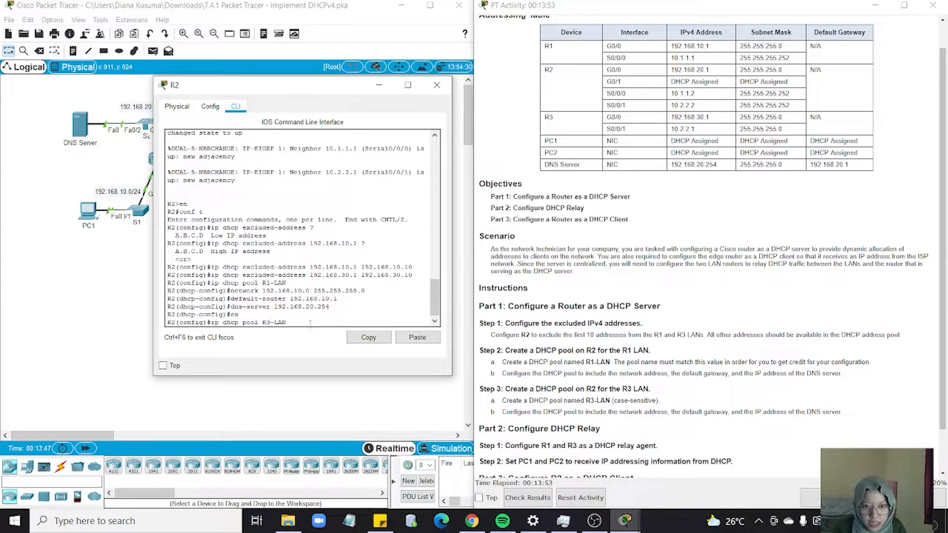
pyautogui.press('Return')
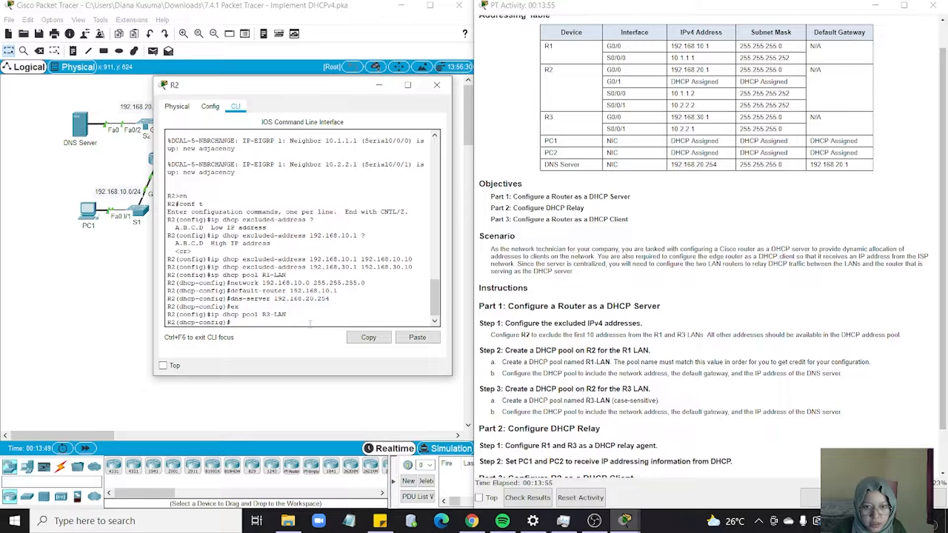
# Step: Set the R3-LAN pool's network to 192.168.30.0 with subnet mask 255.255.255.0
pyautogui.press('Up')
pyautogui.press('Up')
pyautogui.press('Up')
pyautogui.press('Up')
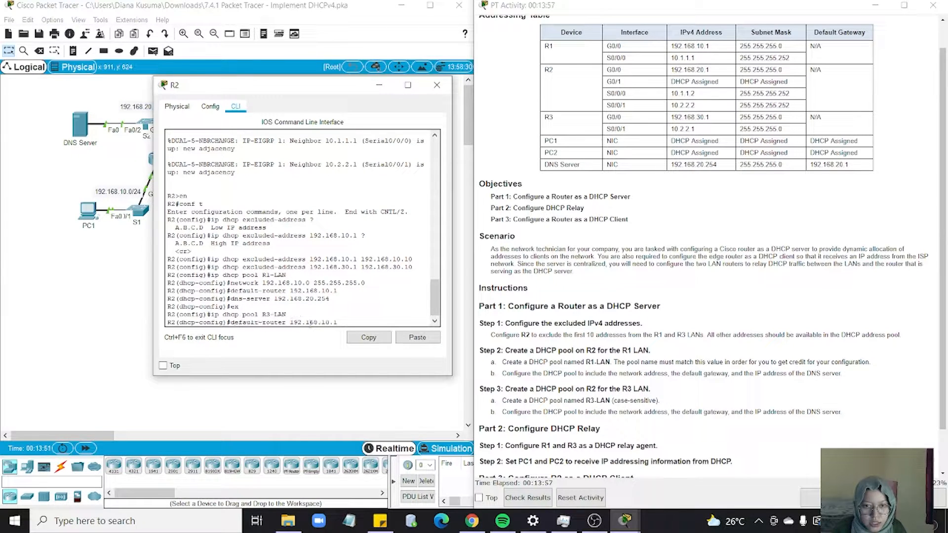
pyautogui.press('Up')
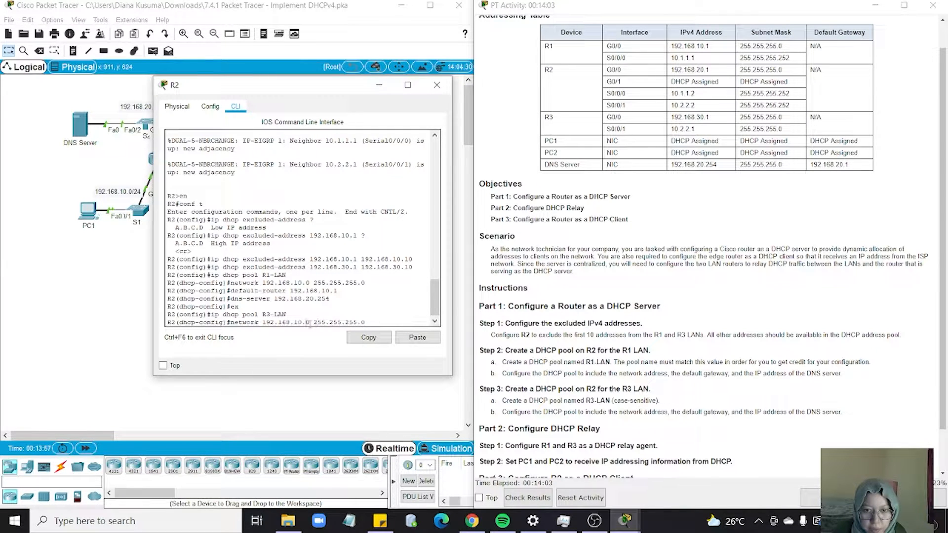
pyautogui.press('Left')
pyautogui.press('Left')
pyautogui.press('Left')
pyautogui.press('BackSpace')
pyautogui.write('3')
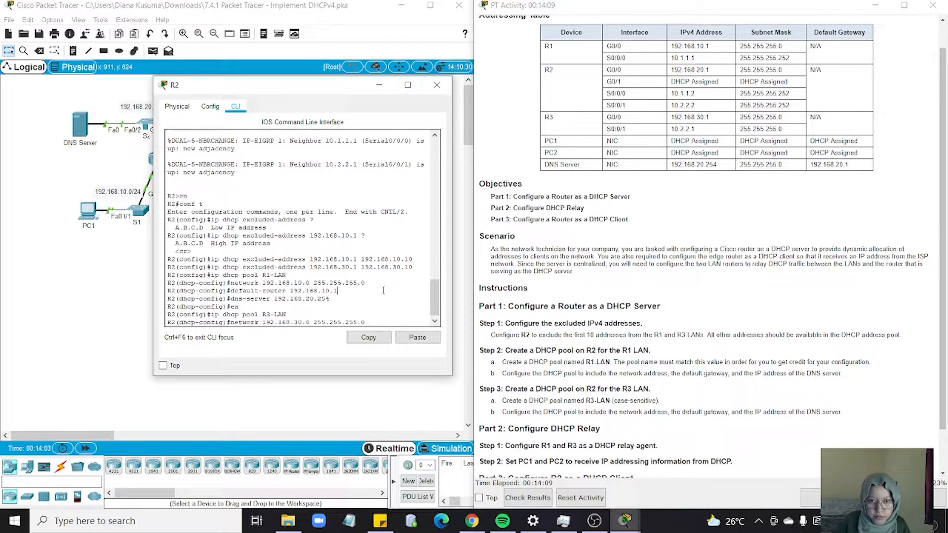
pyautogui.press('Return')
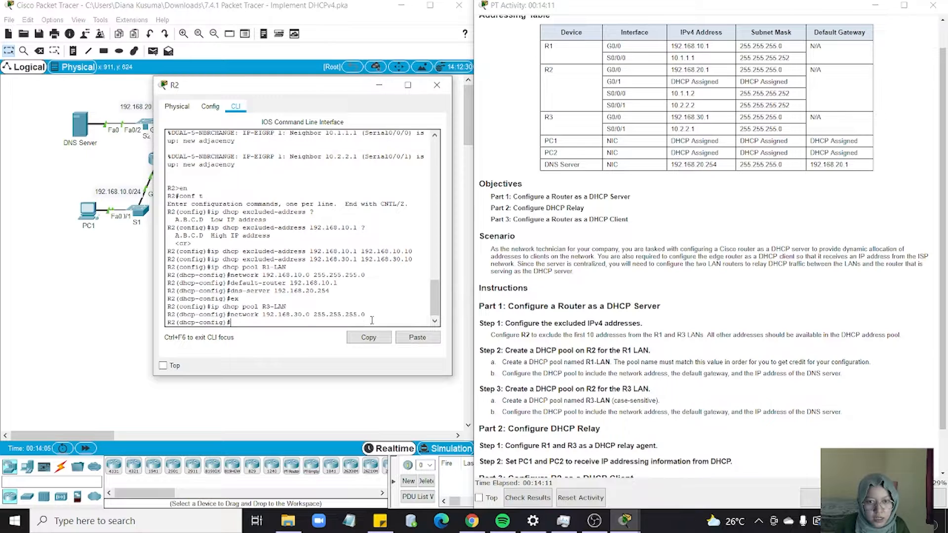
# Step: Set the R3-LAN pool's default router to 192.168.30.1
pyautogui.press('Up')
pyautogui.press('Up')
pyautogui.press('Up')
pyautogui.press('Up')
pyautogui.press('Up')
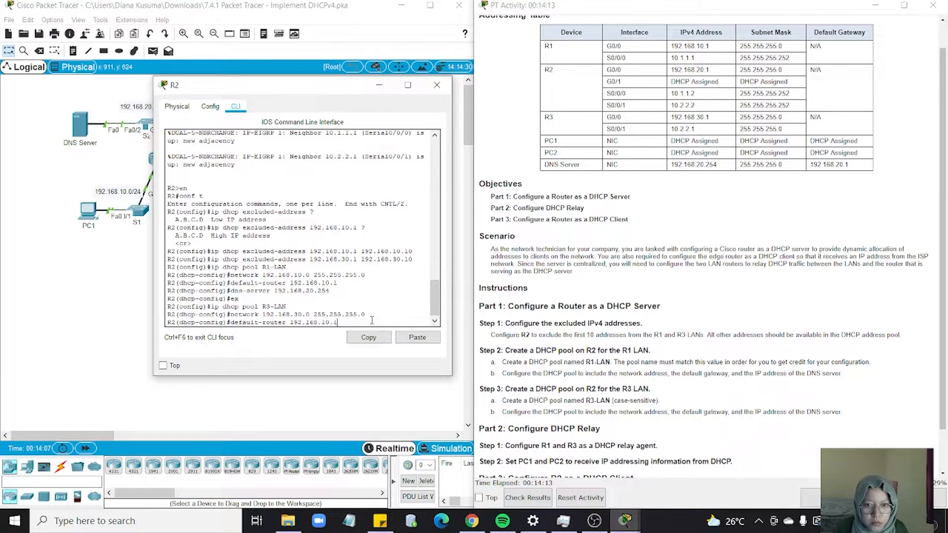
pyautogui.press('Up')
pyautogui.press('Down')
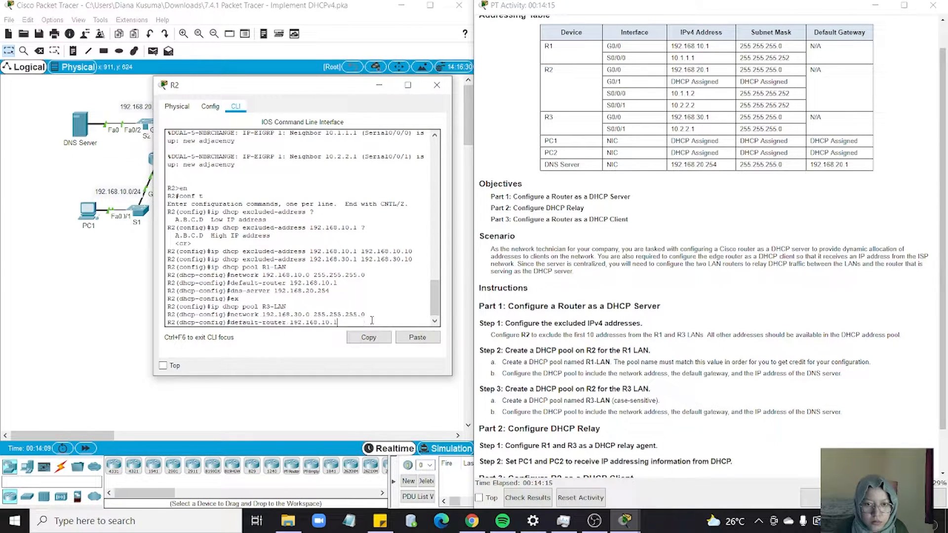
pyautogui.press('Left')
pyautogui.press('Left')
pyautogui.press('Left')
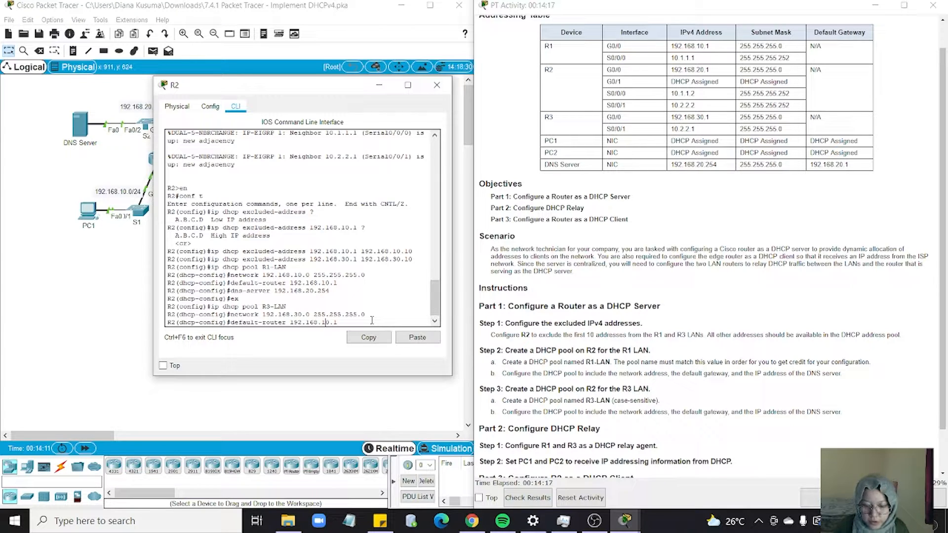
pyautogui.press('BackSpace')
pyautogui.write('3')
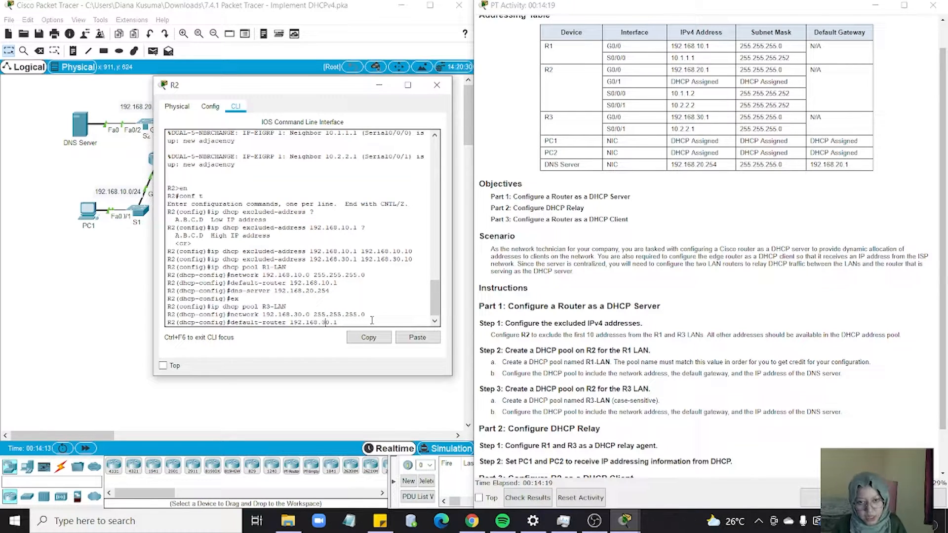
pyautogui.press('Return')
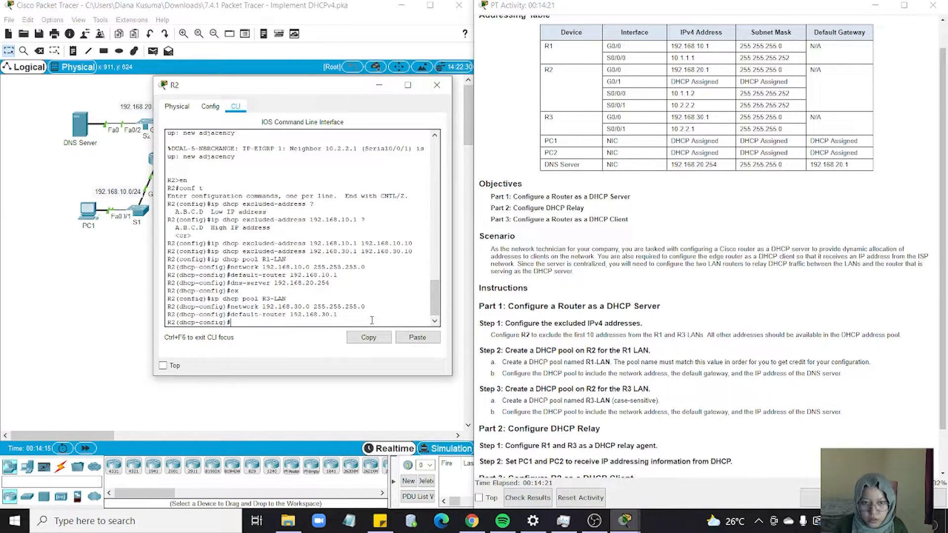
# Step: Set the R3-LAN pool's DNS server to 192.168.20.254 and return to global configuration mode
pyautogui.press('Up')
pyautogui.press('Up')
pyautogui.press('Up')
pyautogui.press('Up')
pyautogui.press('Up')
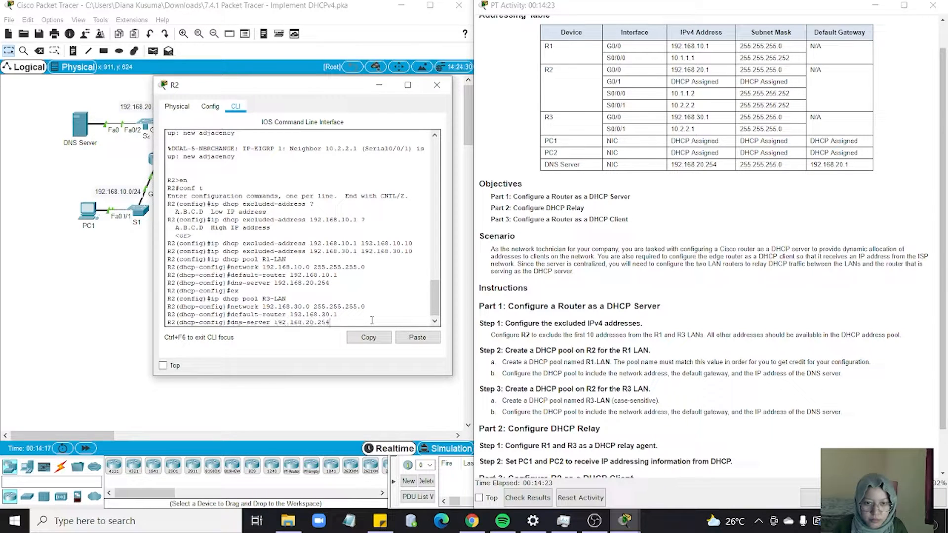
pyautogui.press('Up')
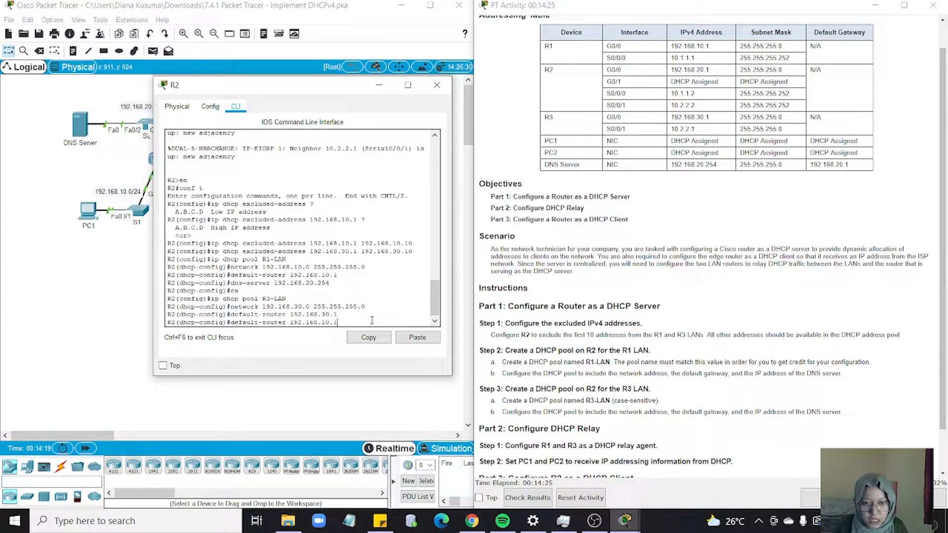
pyautogui.press('Down')
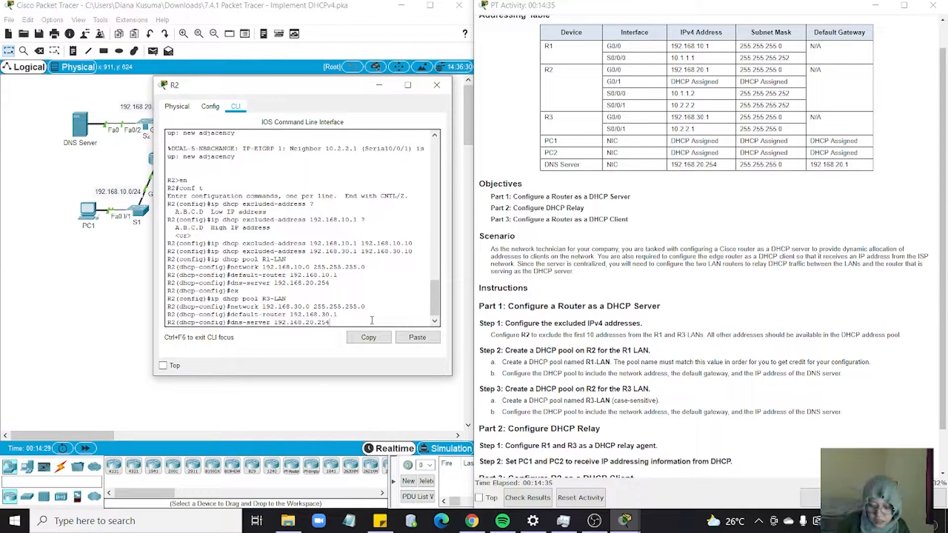
pyautogui.press('Return')
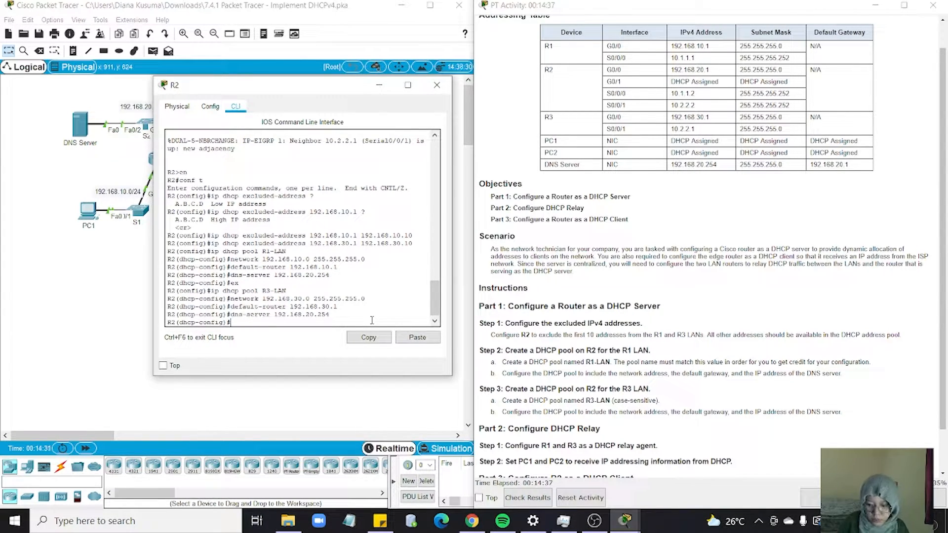
pyautogui.write('ex')
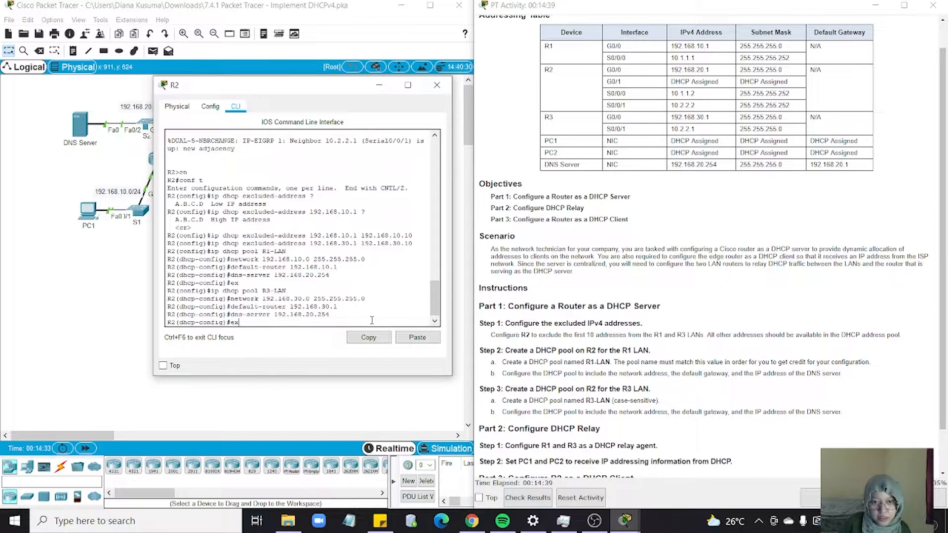
pyautogui.press('Return')
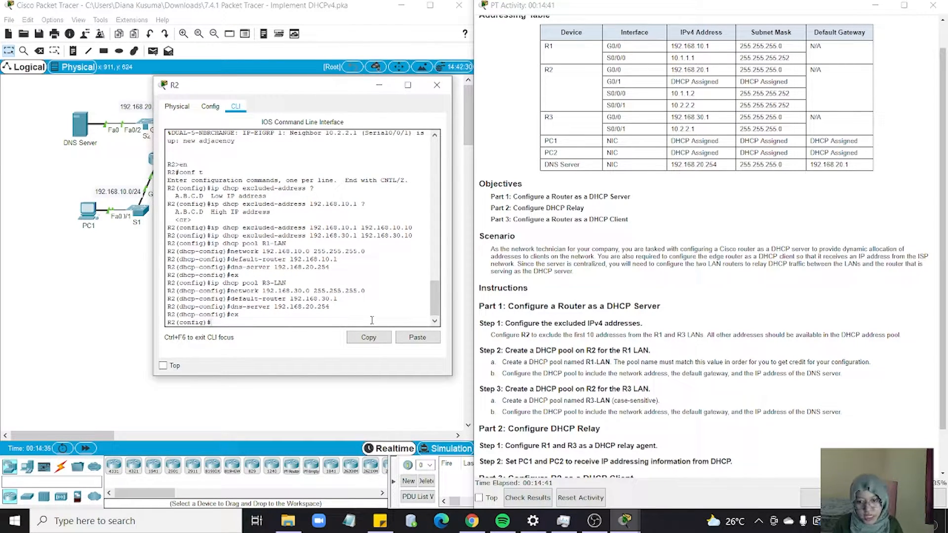
# Step: Save R2's running configuration with do wr
pyautogui.write('do')
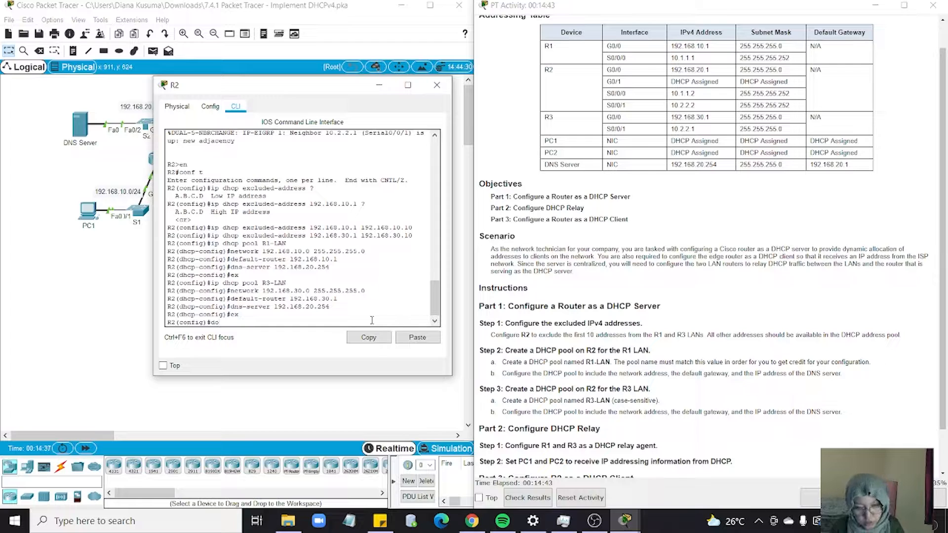
pyautogui.write(' wr')
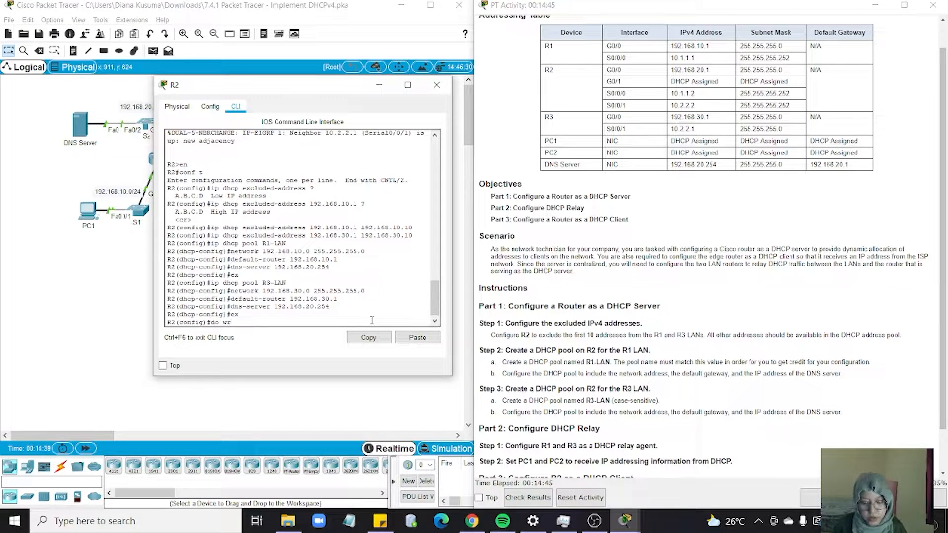
pyautogui.press('Return')
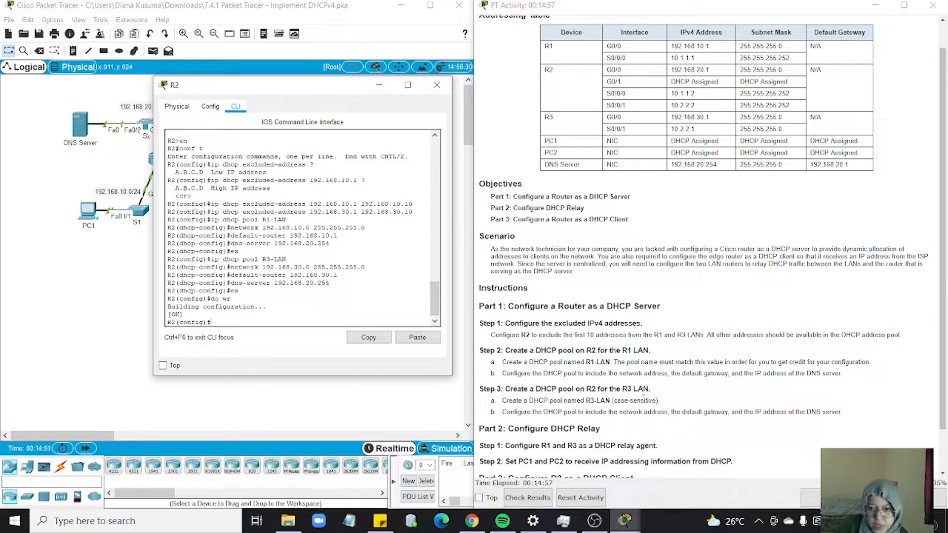
# Step: Close R2's window, open R1's command line and enter global configuration mode
pyautogui.scroll(-1, 628, 412)
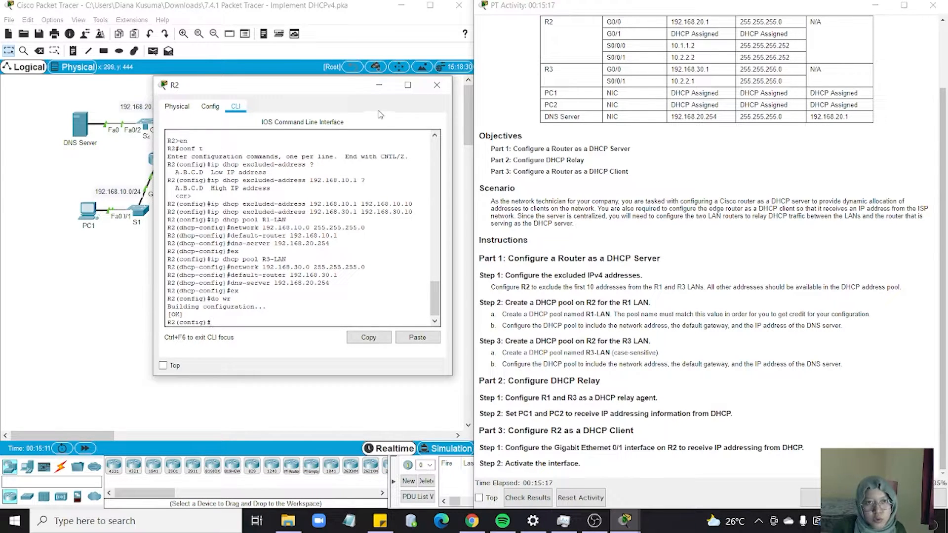
pyautogui.click(437, 85)
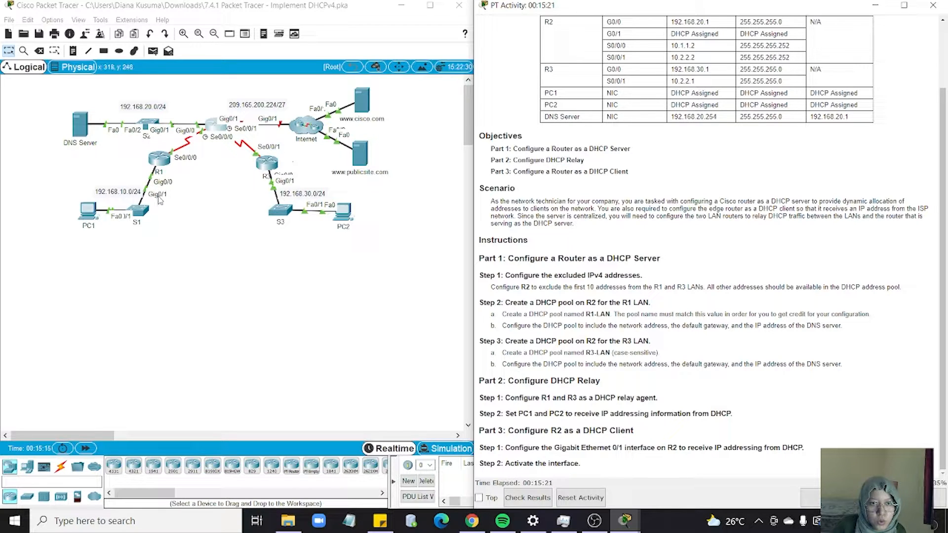
pyautogui.click(167, 165)
pyautogui.click(406, 126)
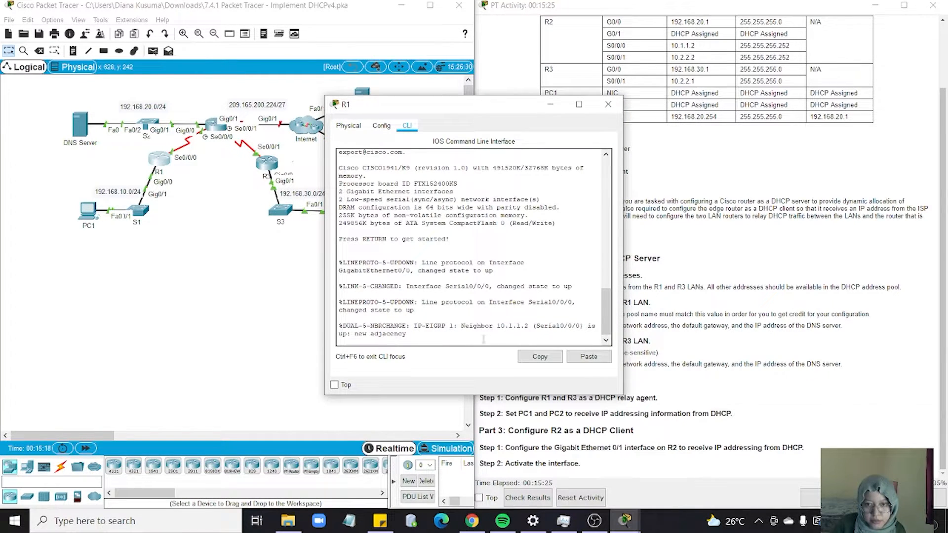
pyautogui.press('Return')
pyautogui.write('en')
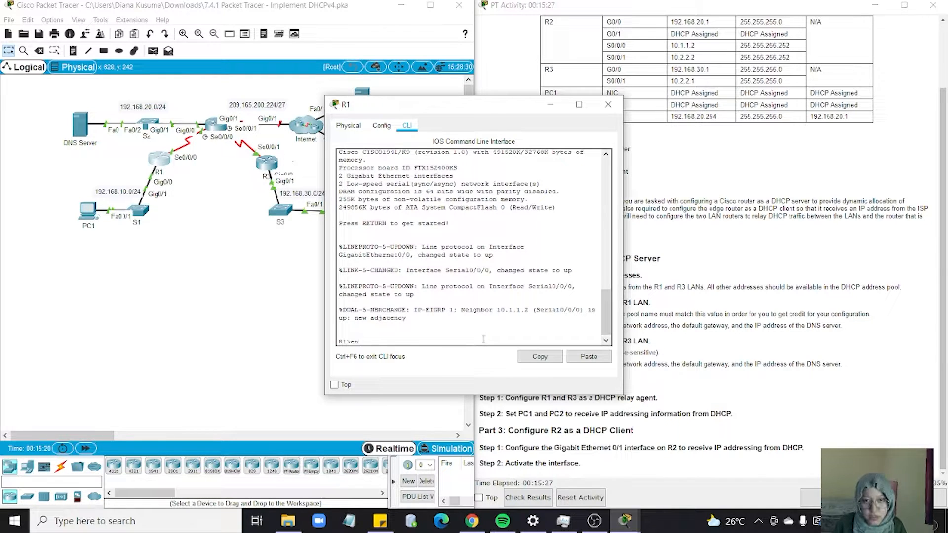
pyautogui.press('Return')
pyautogui.write('c')
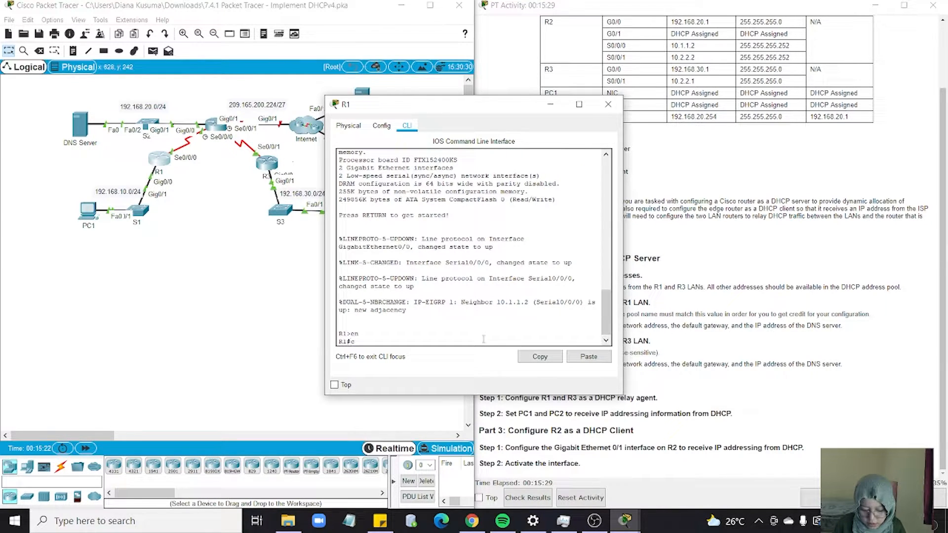
pyautogui.write('onf t')
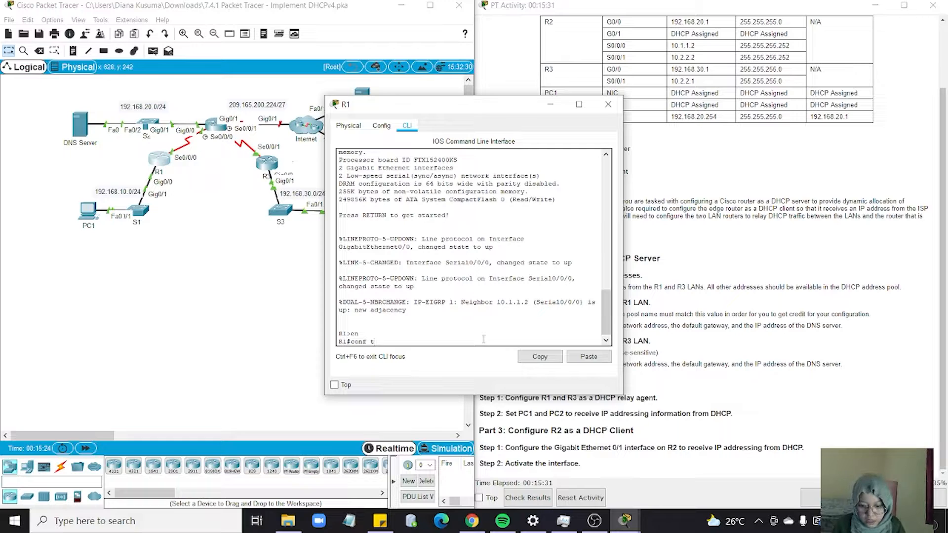
pyautogui.press('Return')
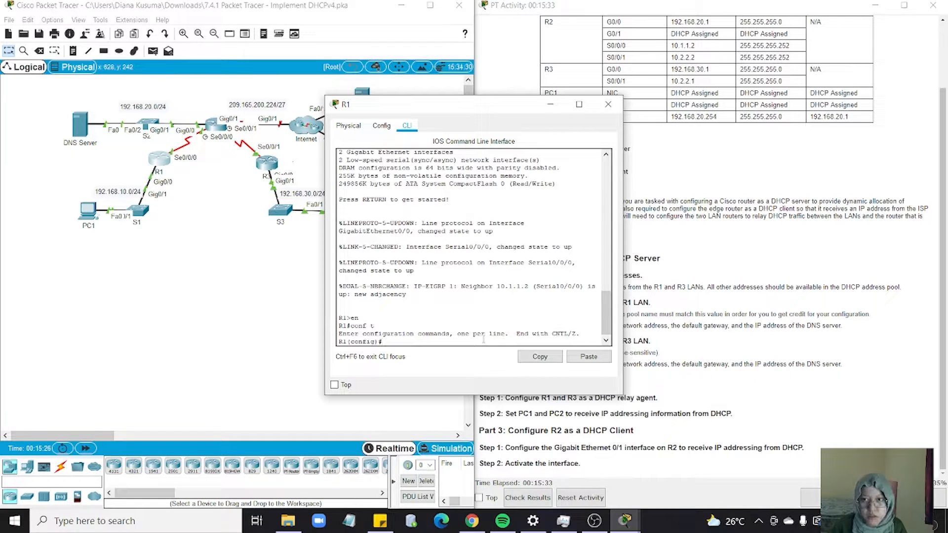
# Step: Enter interface configuration mode for gig0/0 on R1
pyautogui.moveTo(509, 108); pyautogui.dragTo(338, 85)
pyautogui.scroll(2, 637, 113)
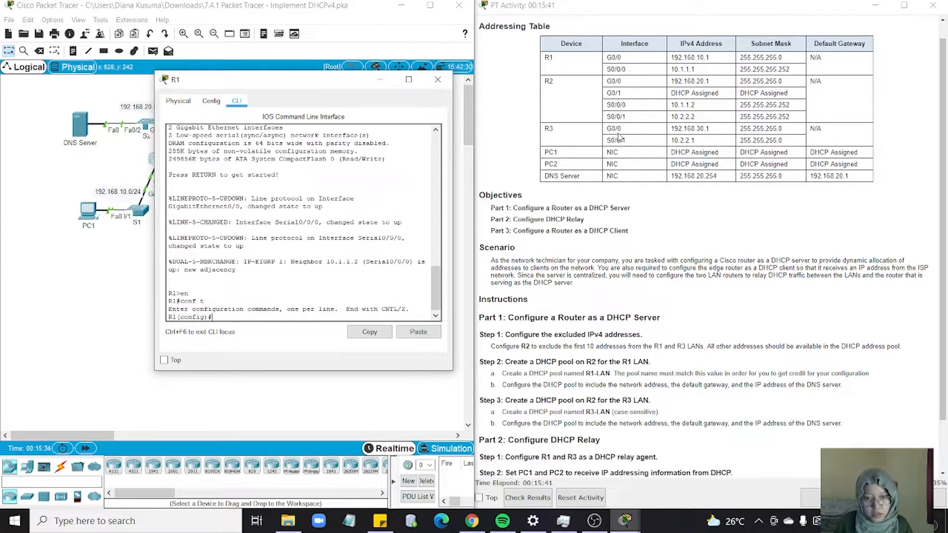
pyautogui.write('nt')
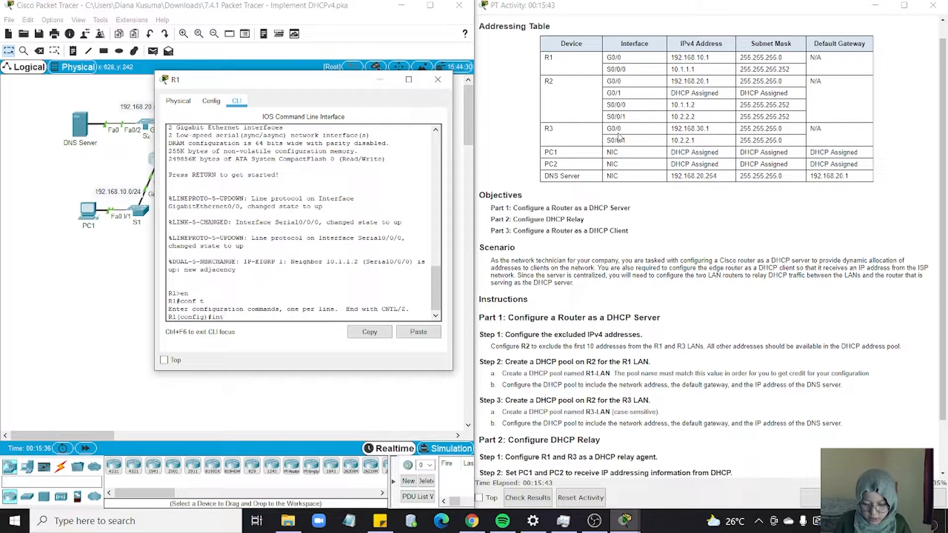
pyautogui.write(' gig')
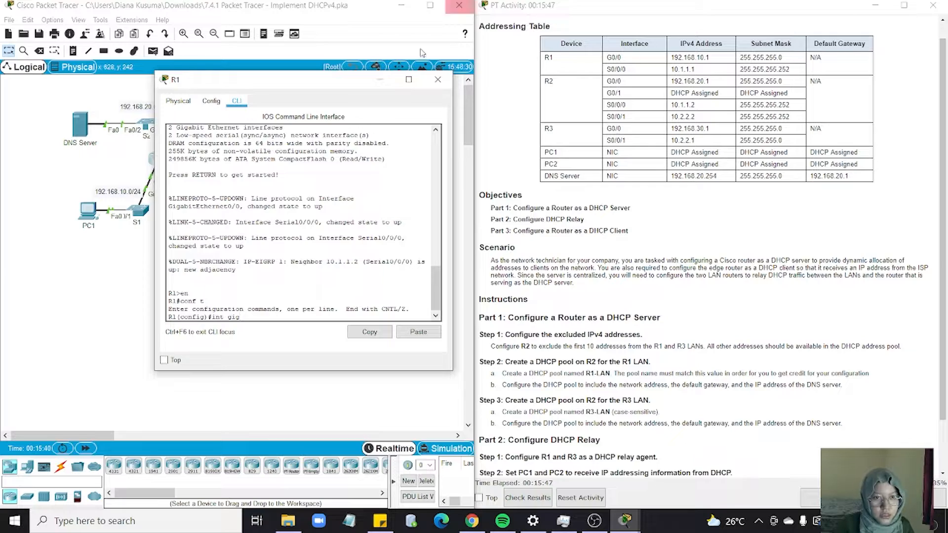
pyautogui.moveTo(282, 81); pyautogui.dragTo(303, 102)
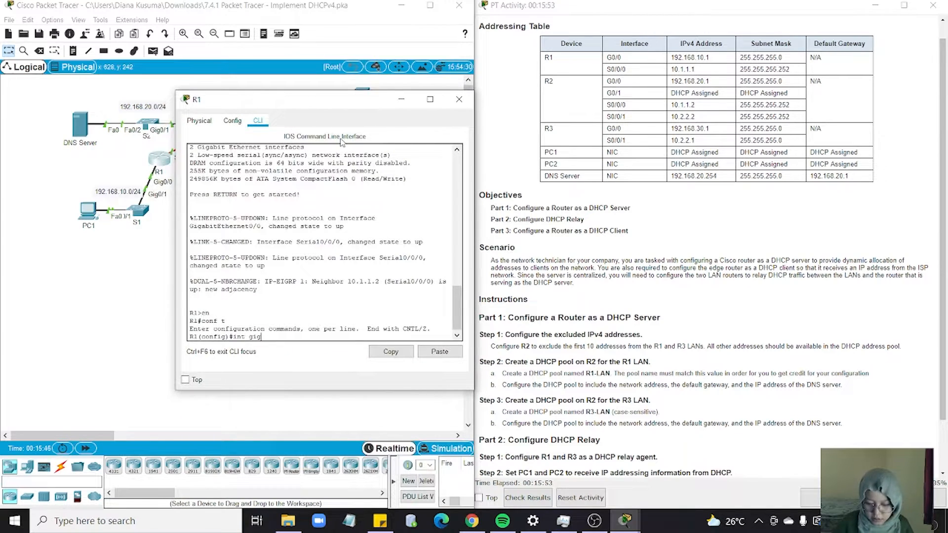
pyautogui.write('0/0')
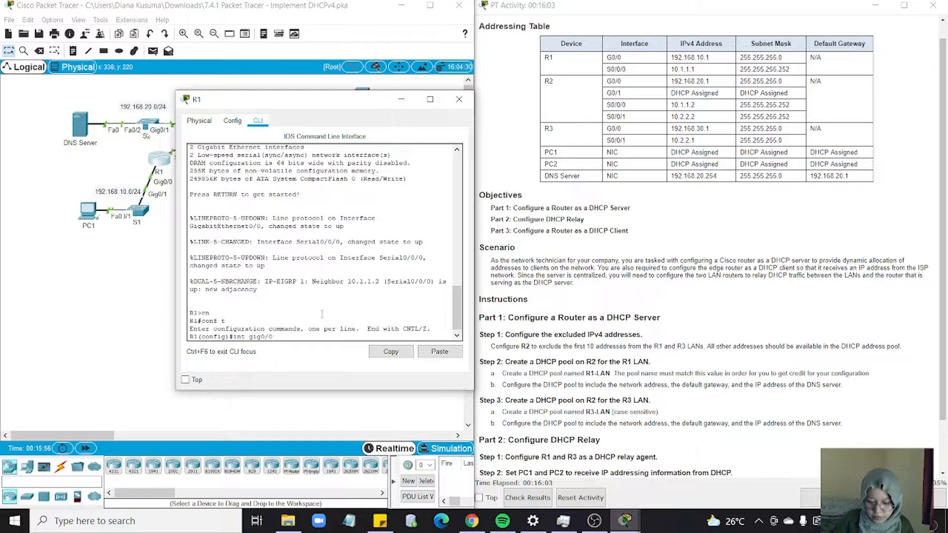
pyautogui.press('Return')
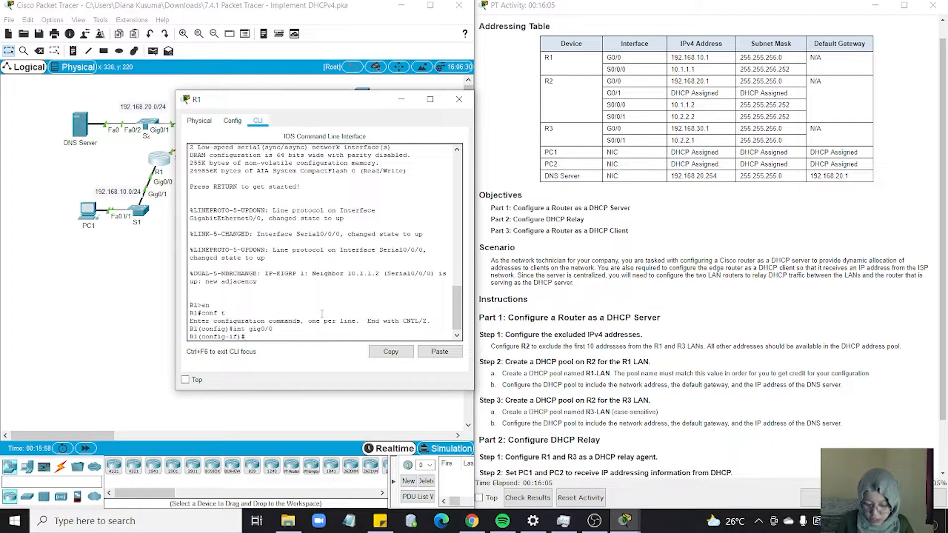
# Step: Set the IP helper address on R1's gig0/0 interface to 10.1.1.2
pyautogui.write('ip')
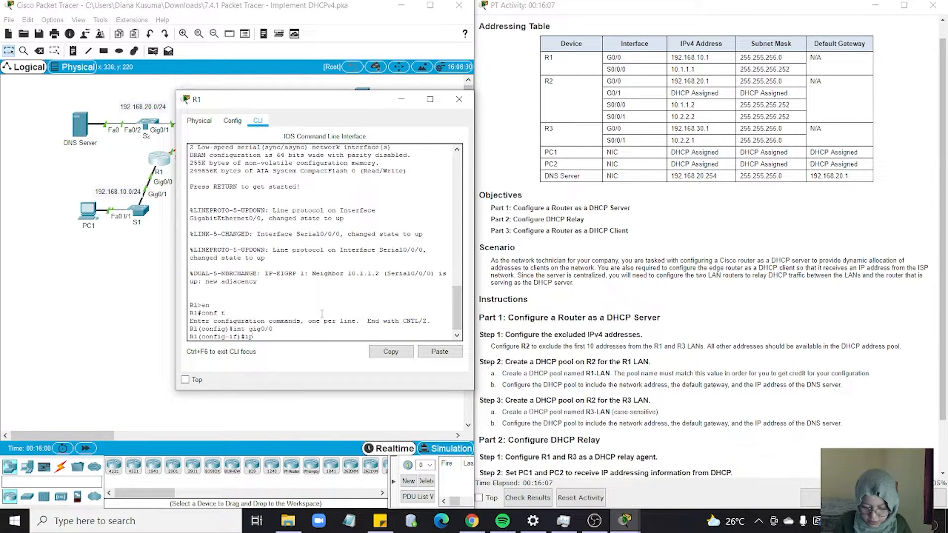
pyautogui.write(' help')
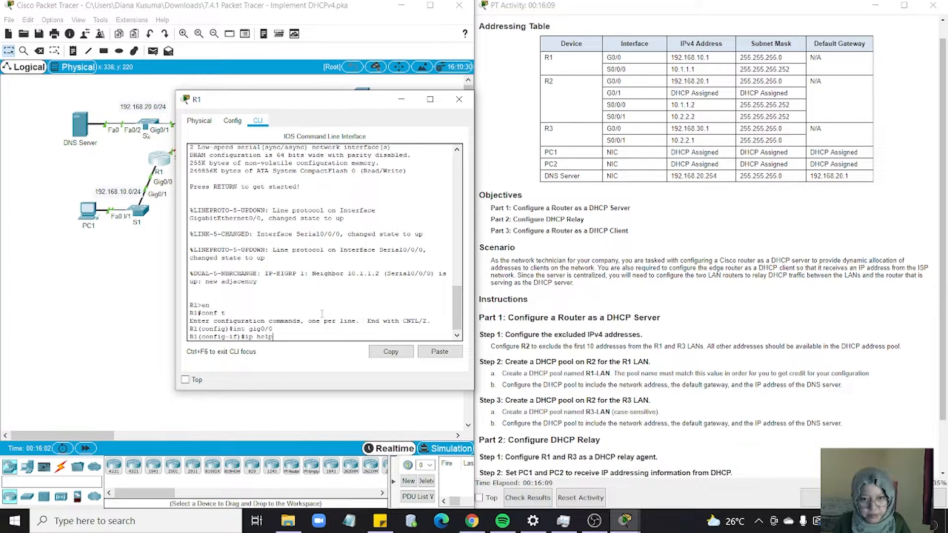
pyautogui.write('er')
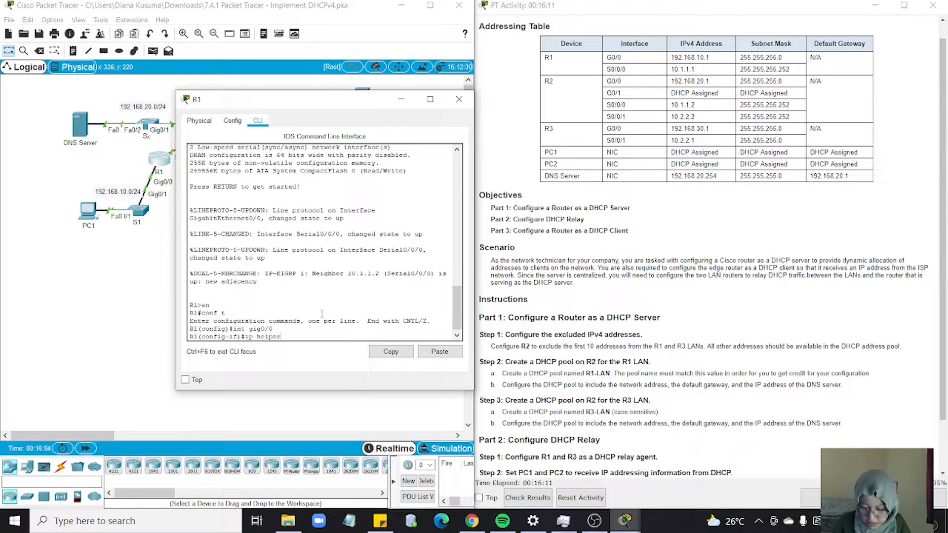
pyautogui.write('-address')
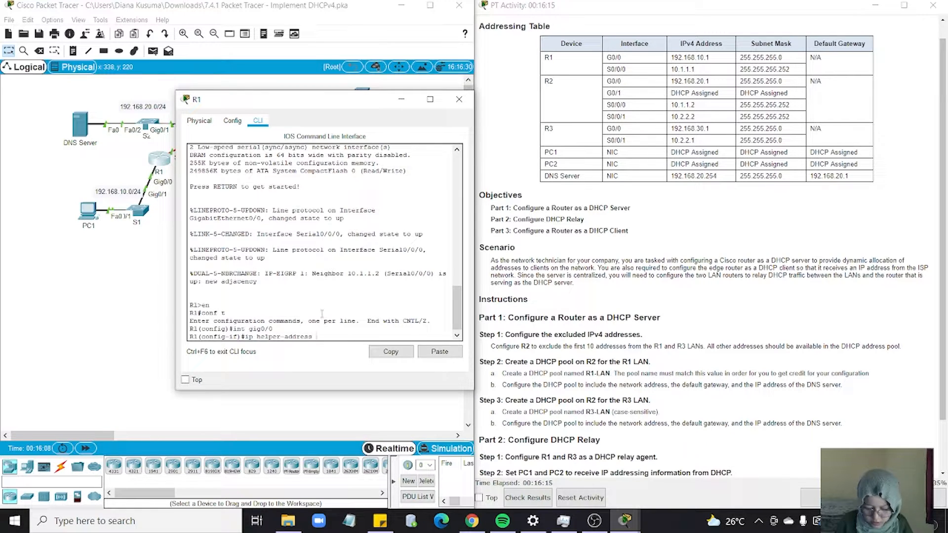
pyautogui.write(' 10')
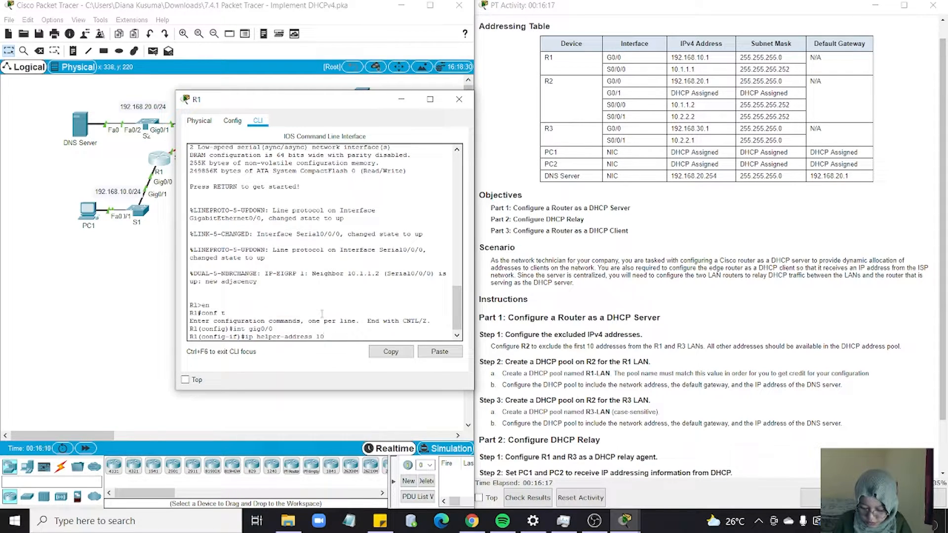
pyautogui.write('.1.1.2')
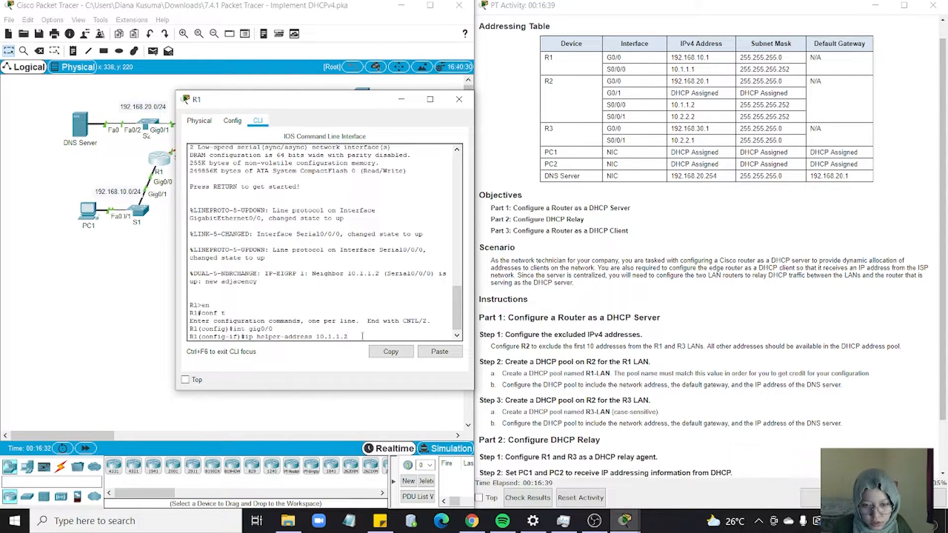
pyautogui.press('Return')
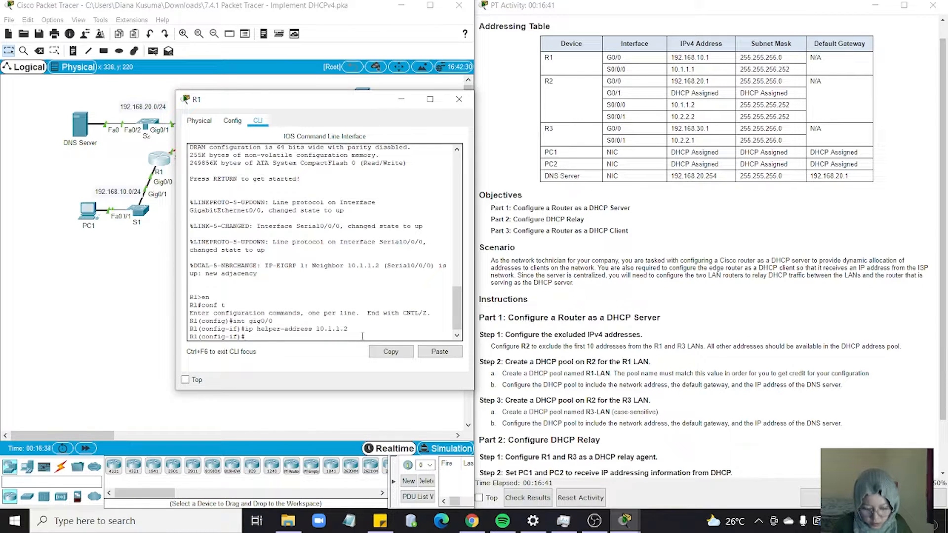
# Step: Save R1's running configuration with do wr and close R1's window
pyautogui.write('do wr')
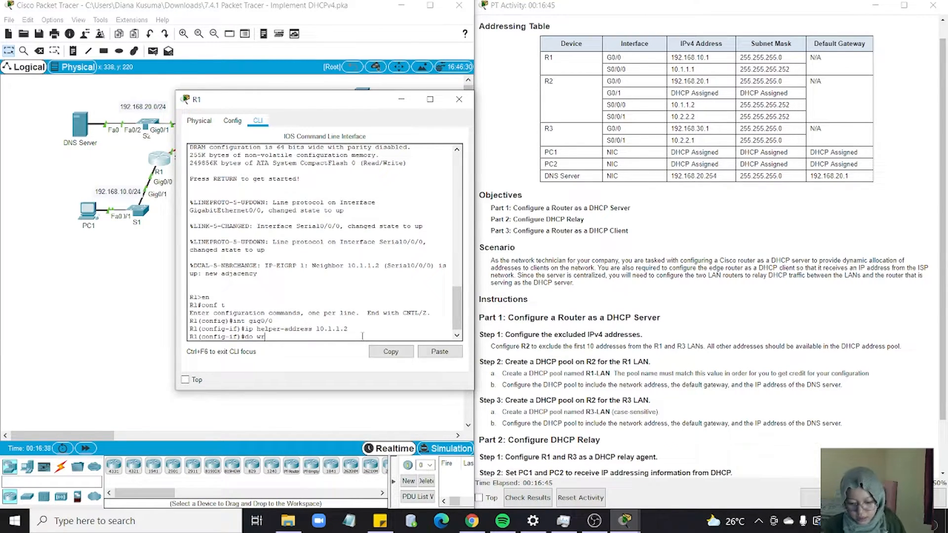
pyautogui.press('Return')
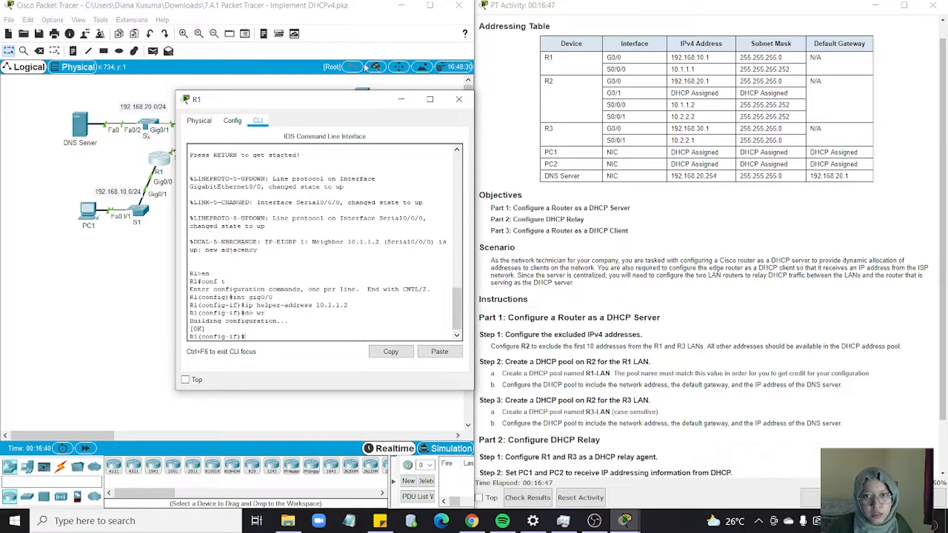
pyautogui.click(459, 99)
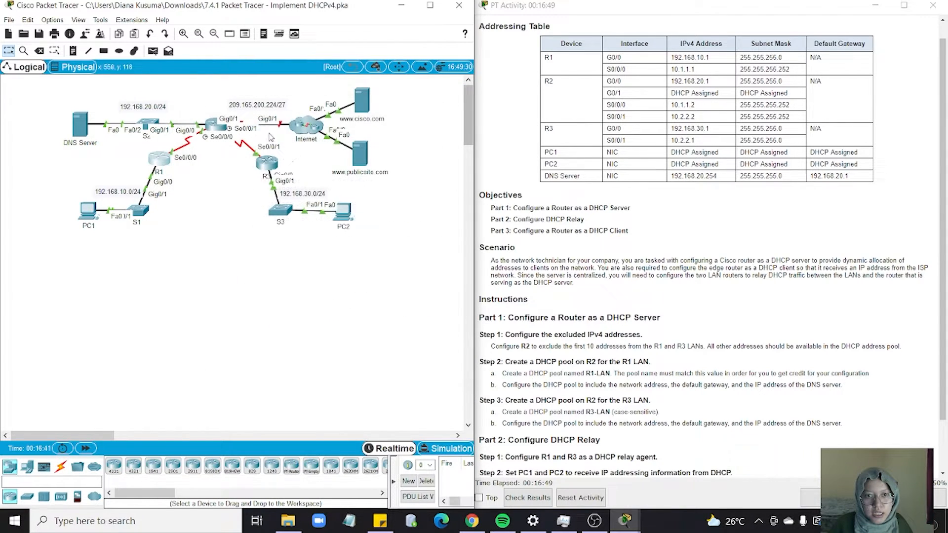
# Step: Open R3's command line and enter global configuration mode
pyautogui.click(267, 163)
pyautogui.click(407, 126)
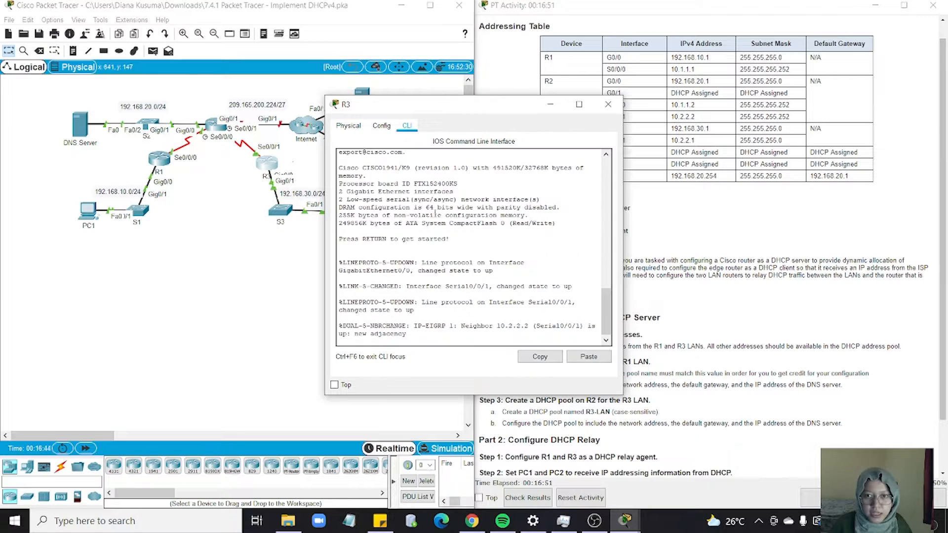
pyautogui.press('Return')
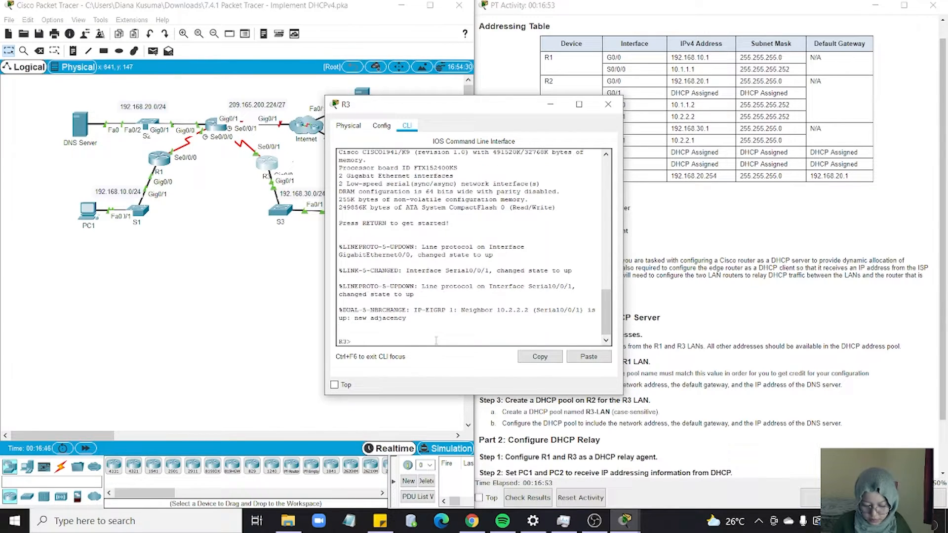
pyautogui.write('en')
pyautogui.press('Return')
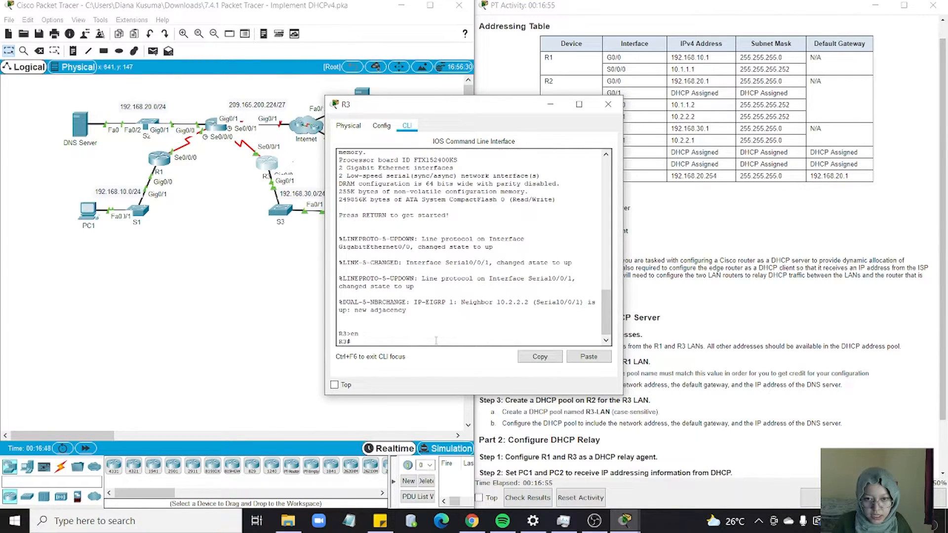
pyautogui.write('co')
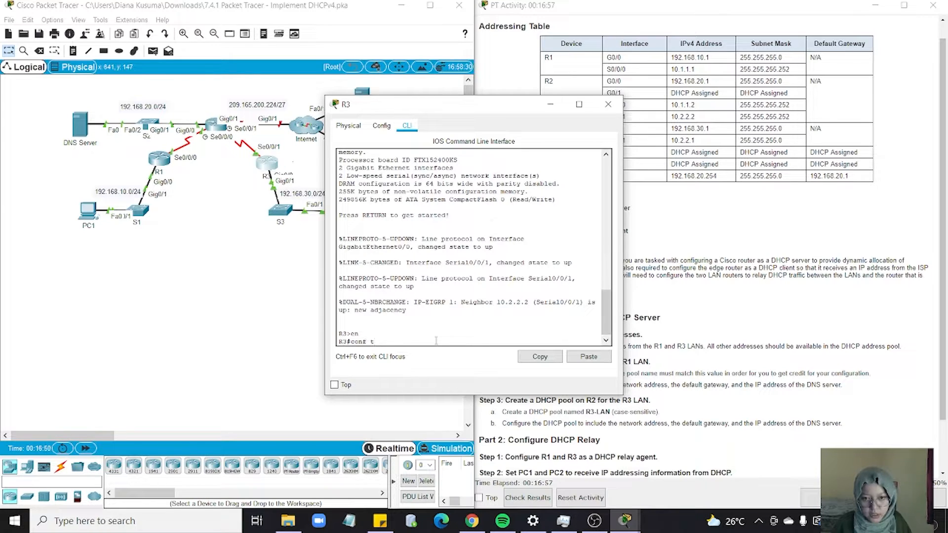
pyautogui.write('nf t')
pyautogui.press('Return')
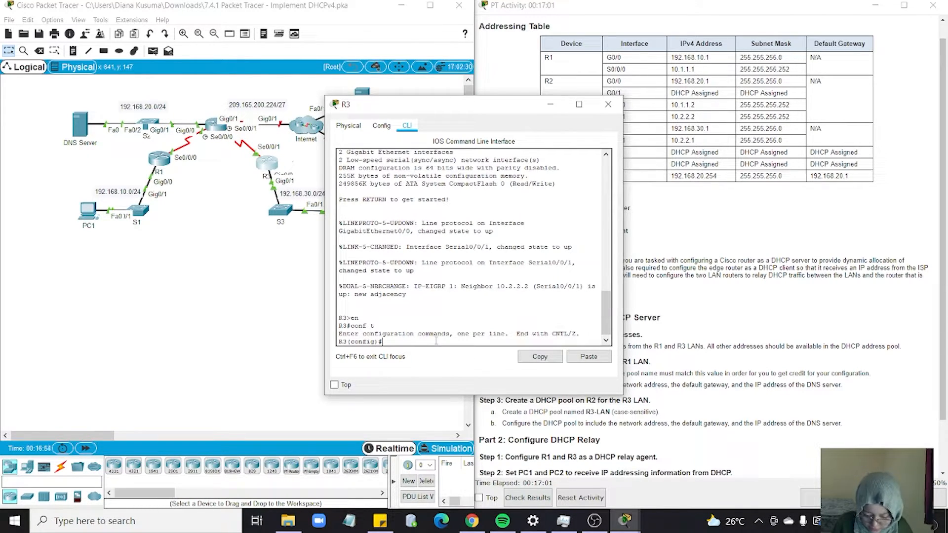
# Step: Set the IP helper address on R3's gig0/0 interface to 10.2.2.2
pyautogui.write('int')
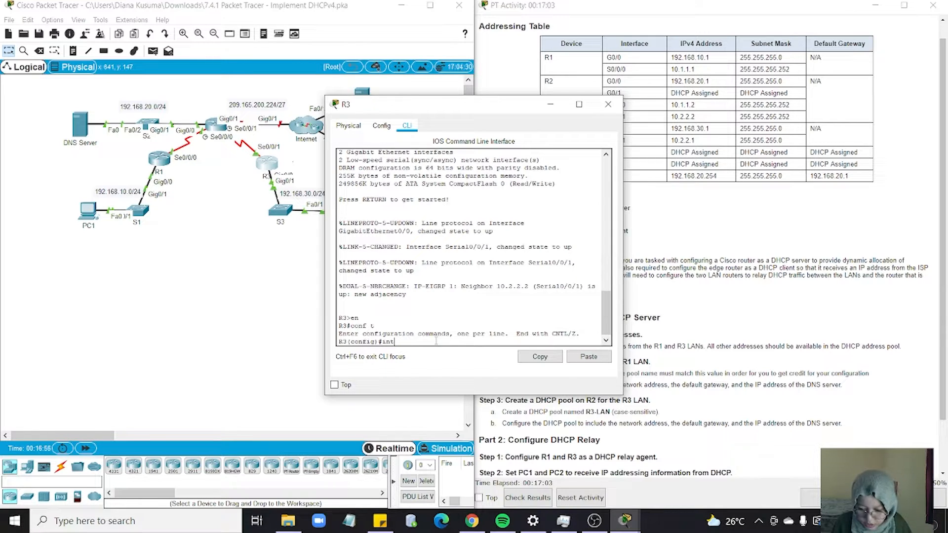
pyautogui.write(' gig')
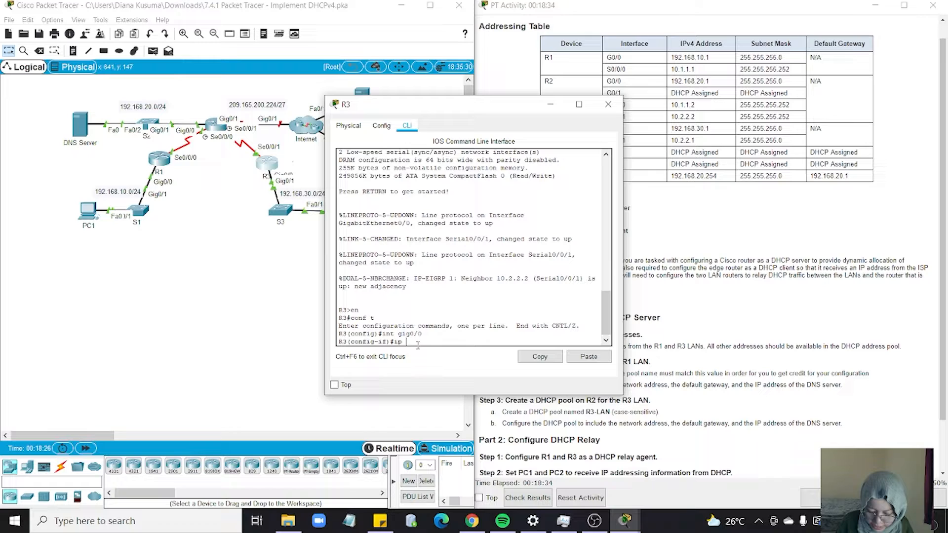
pyautogui.write('help')
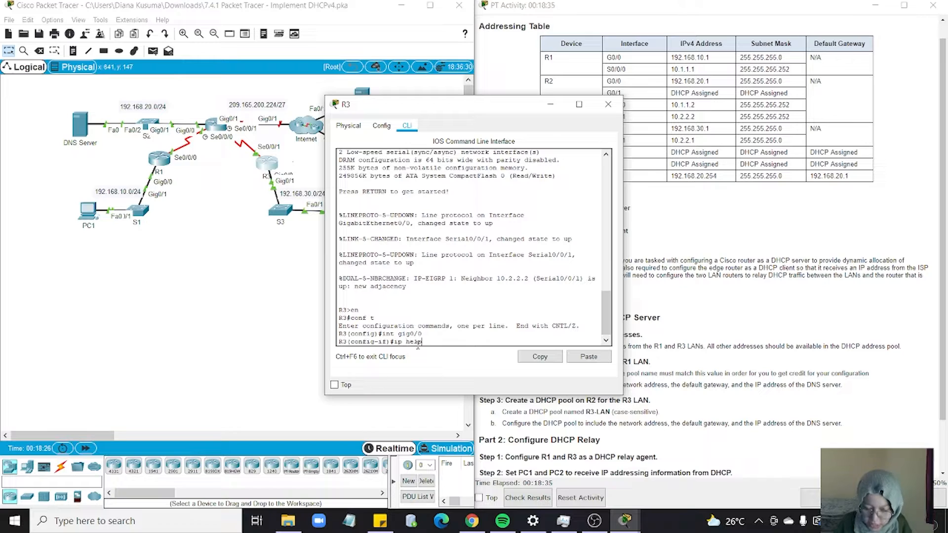
pyautogui.write('er-add')
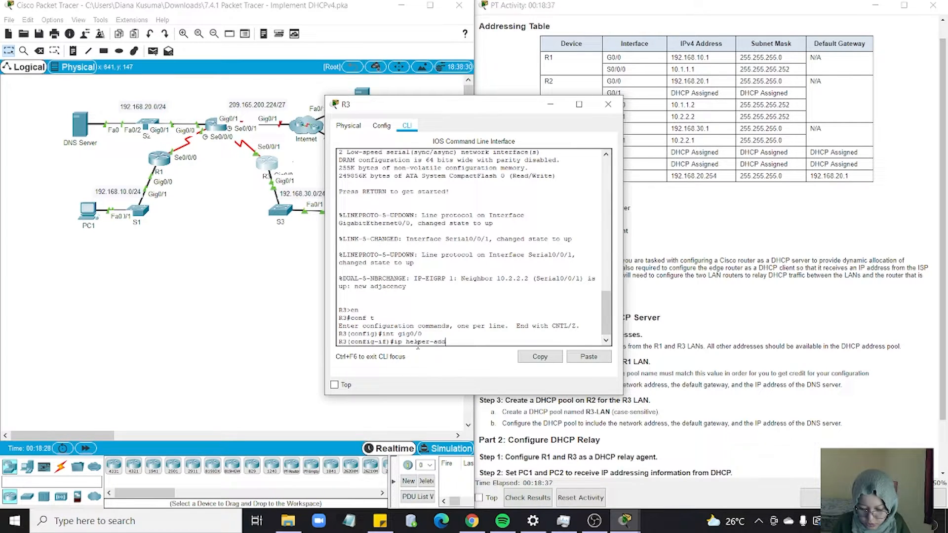
pyautogui.write('ress')
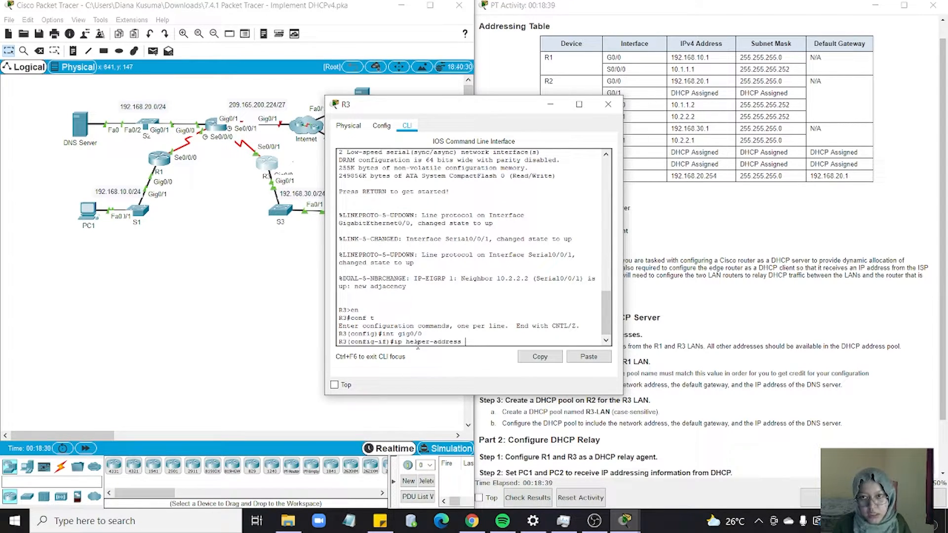
pyautogui.moveTo(472, 109); pyautogui.dragTo(348, 98)
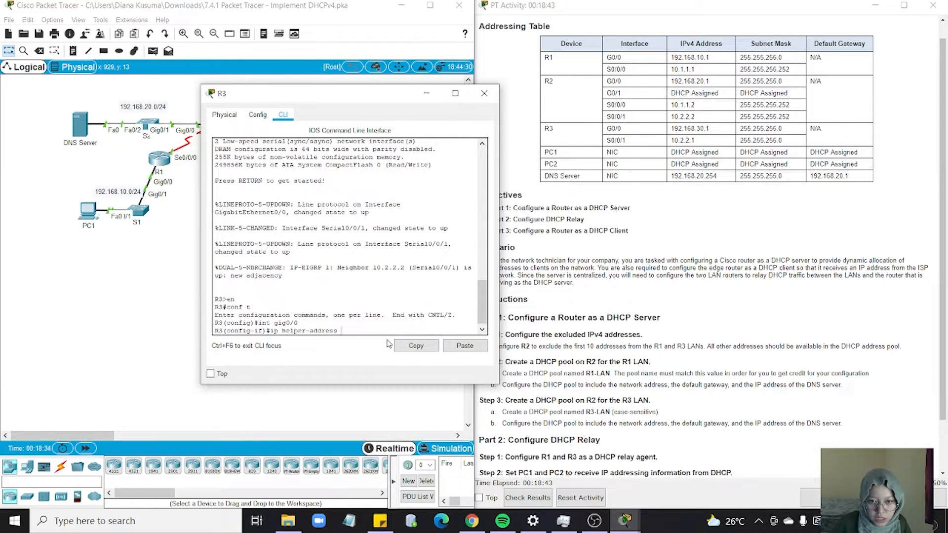
pyautogui.write('10.')
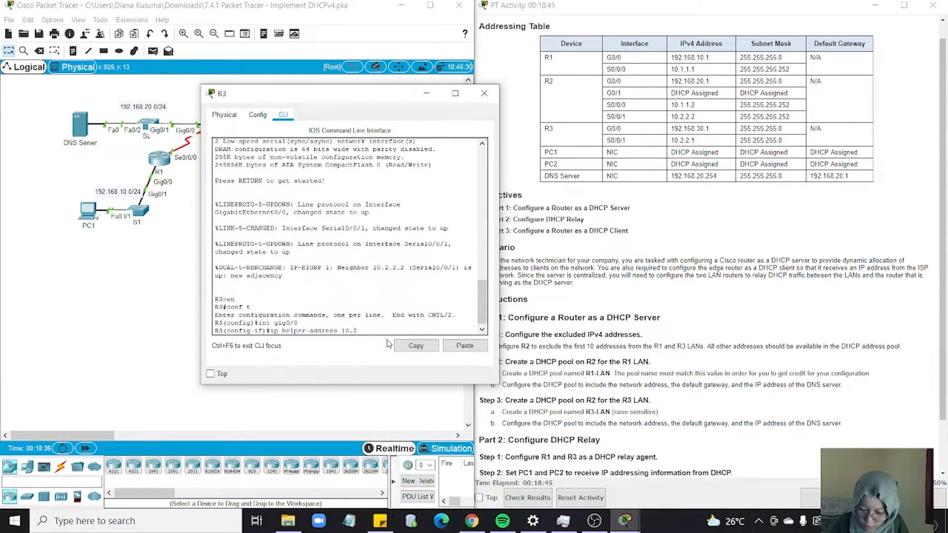
pyautogui.write('2.2.2')
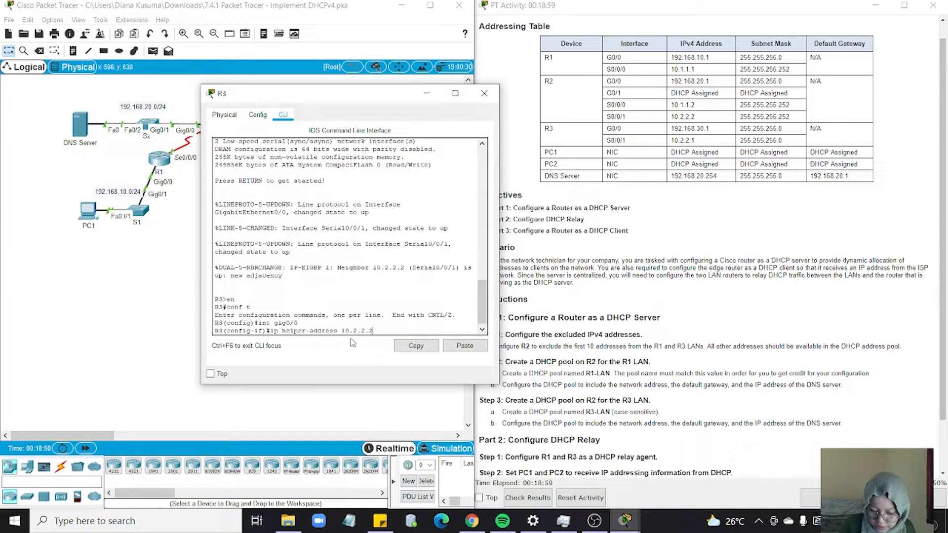
pyautogui.press('Return')
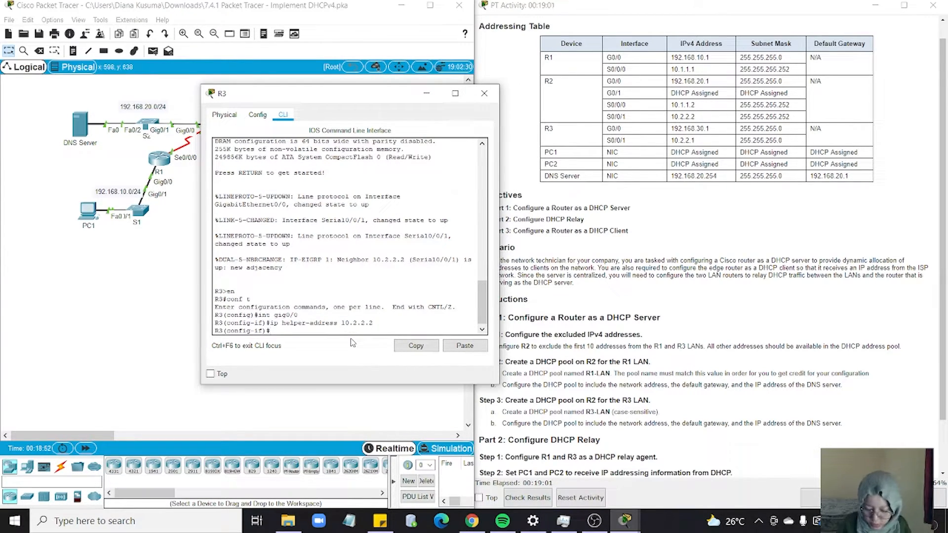
# Step: Save R3's running configuration with do wr and close R3's window
pyautogui.write('do wr')
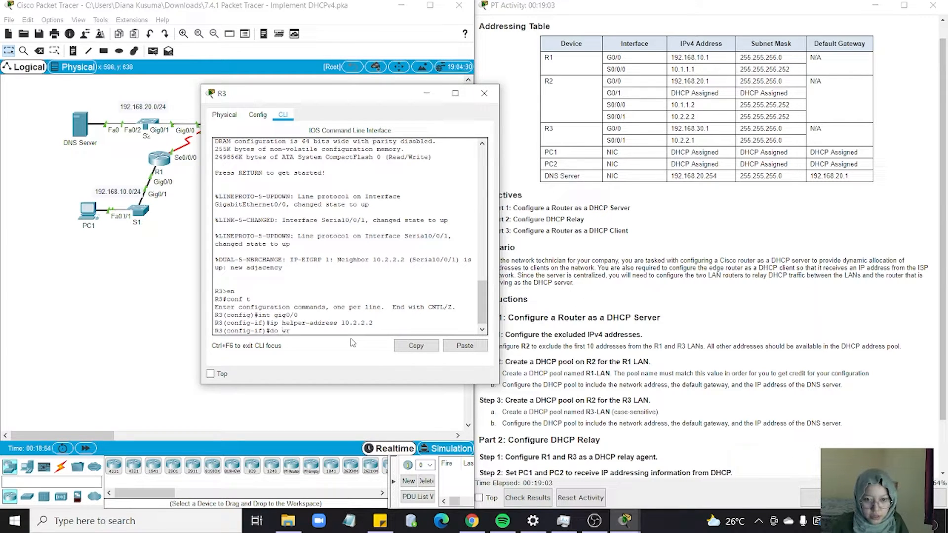
pyautogui.press('Return')
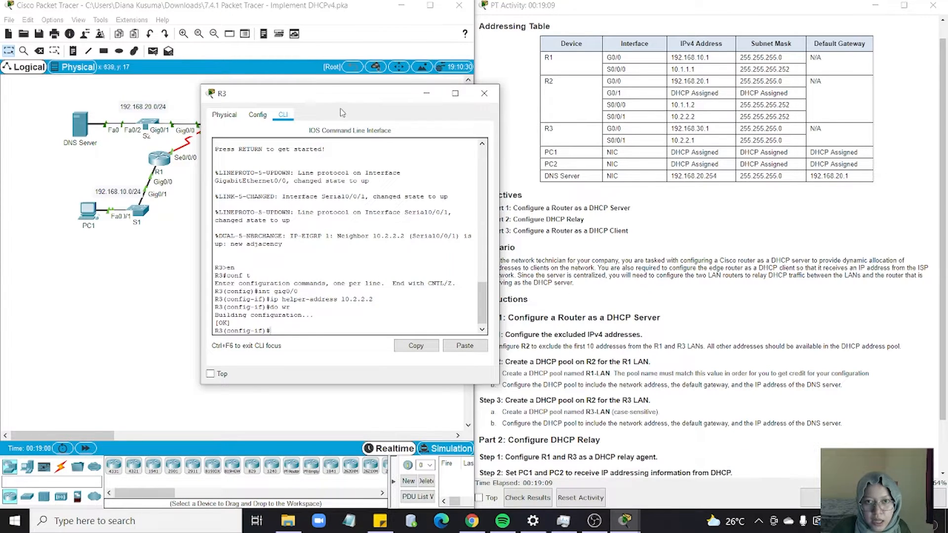
pyautogui.moveTo(347, 100); pyautogui.dragTo(280, 101)
pyautogui.scroll(-2, 559, 273)
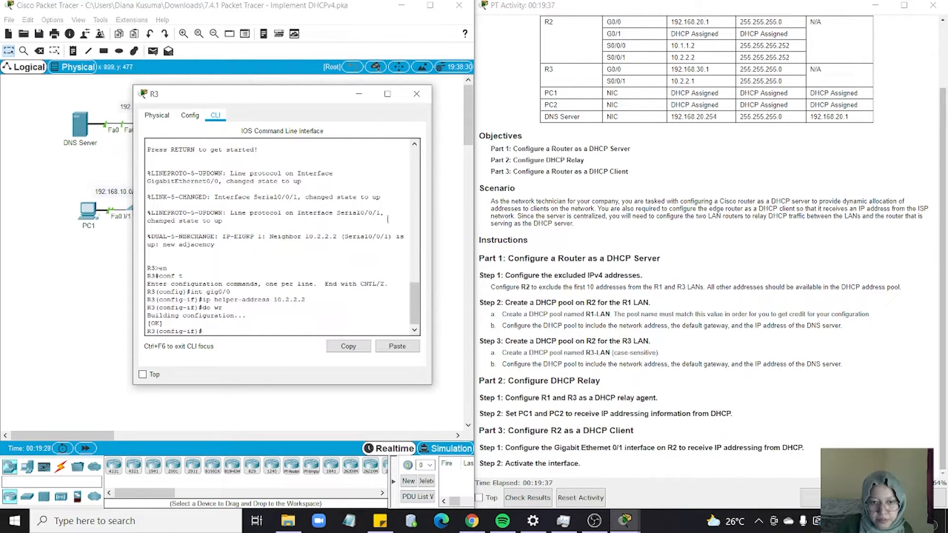
pyautogui.click(418, 94)
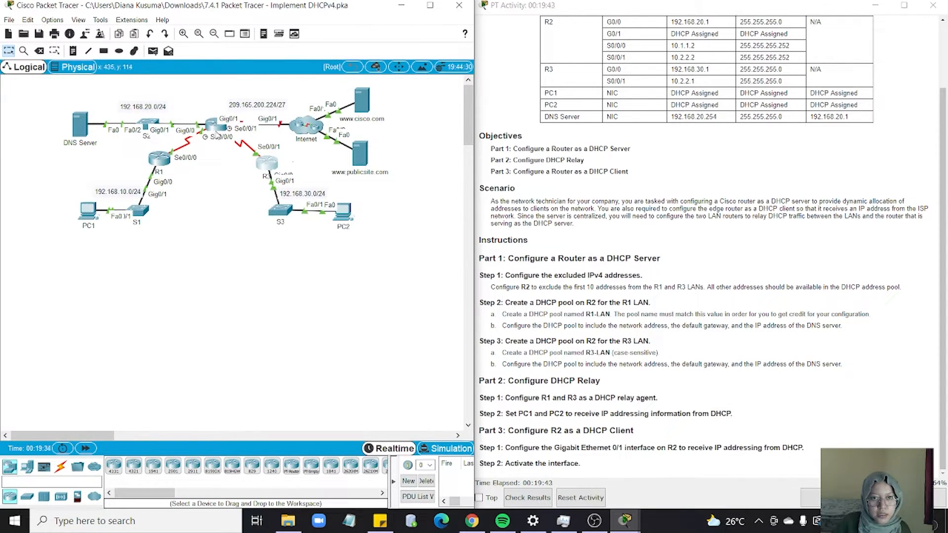
# Step: Configure R2's gig0/1 interface to receive its IP address with ip address dhcp
pyautogui.click(215, 129)
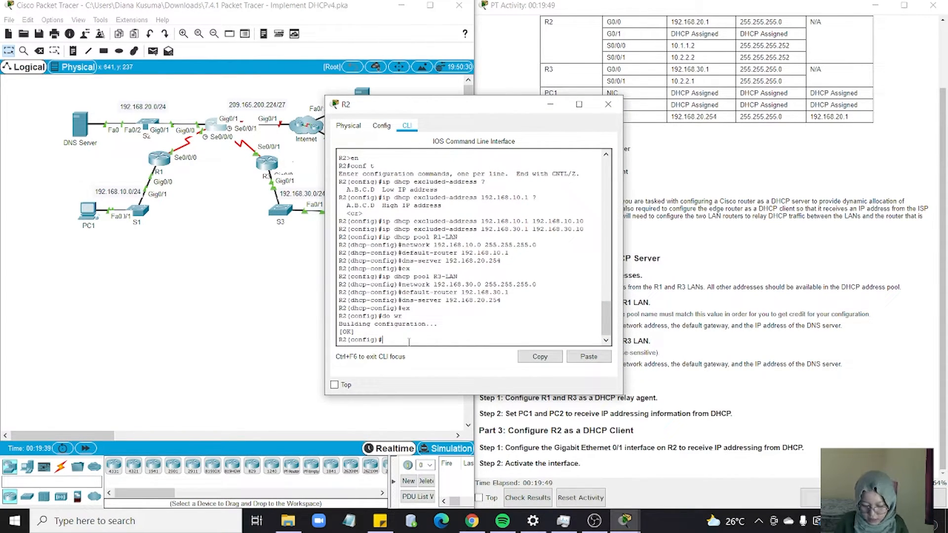
pyautogui.write('int gig')
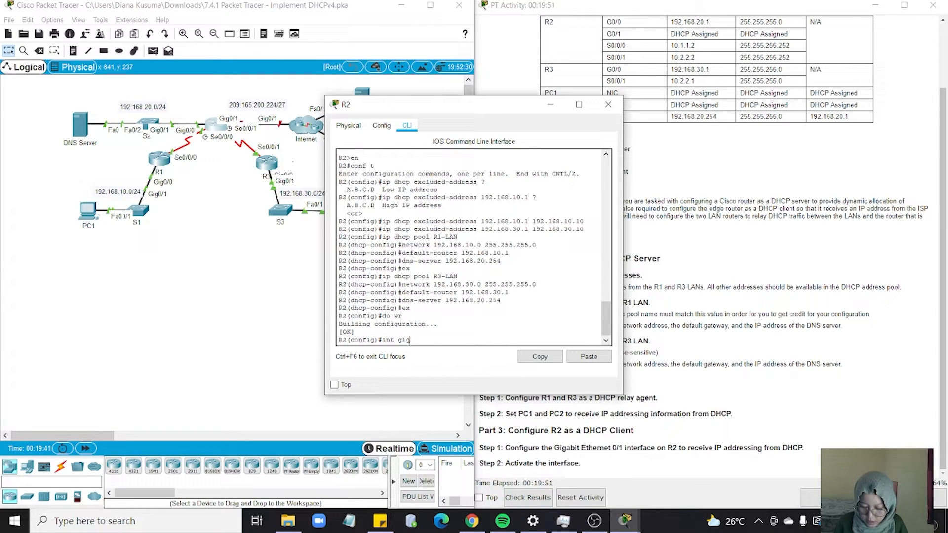
pyautogui.write('0')
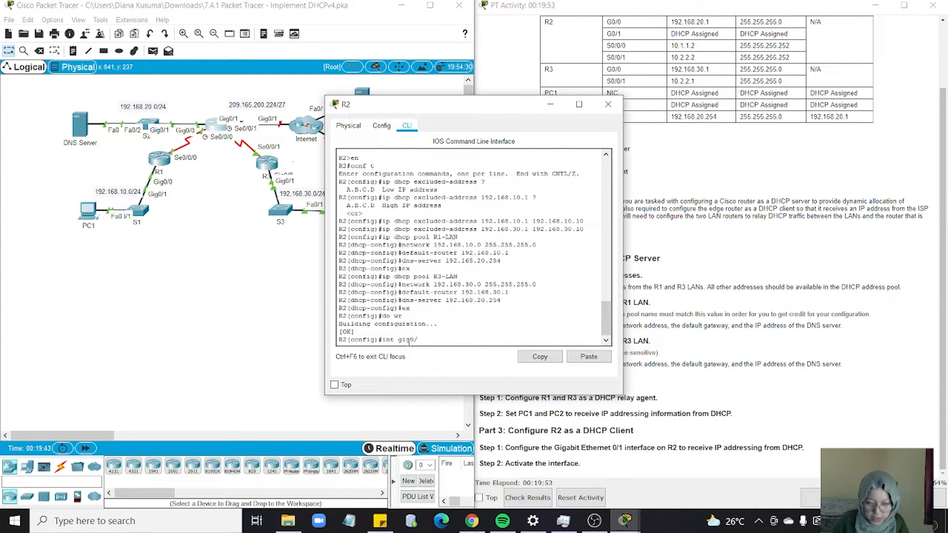
pyautogui.write('/1')
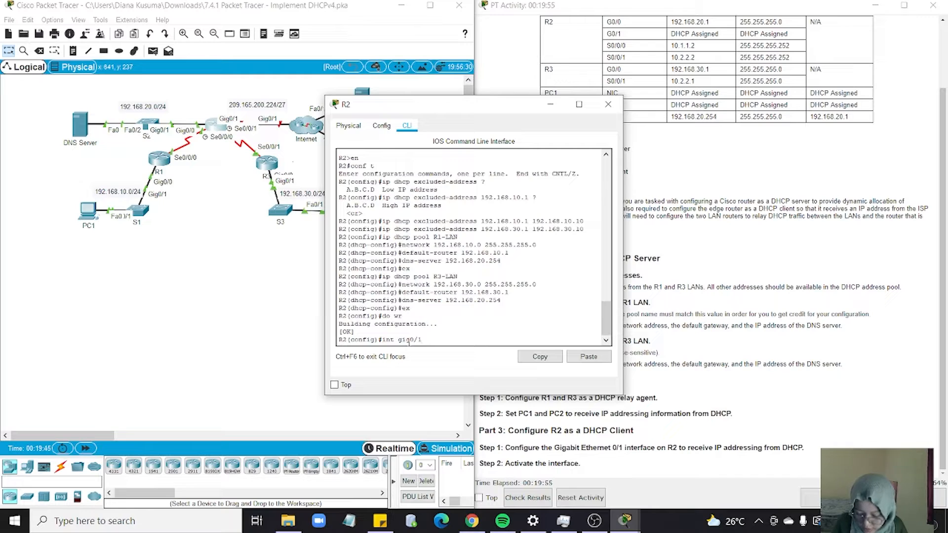
pyautogui.press('Return')
pyautogui.write('ip')
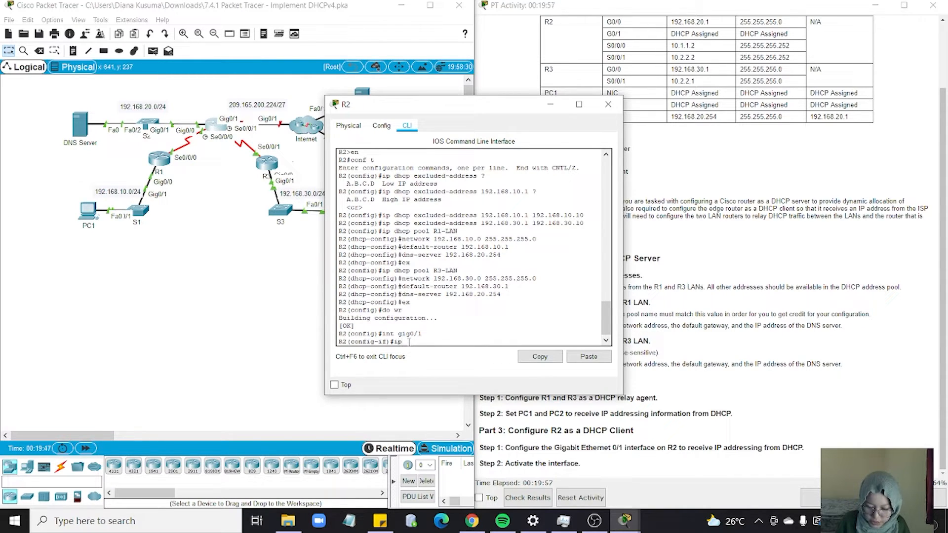
pyautogui.write(' add')
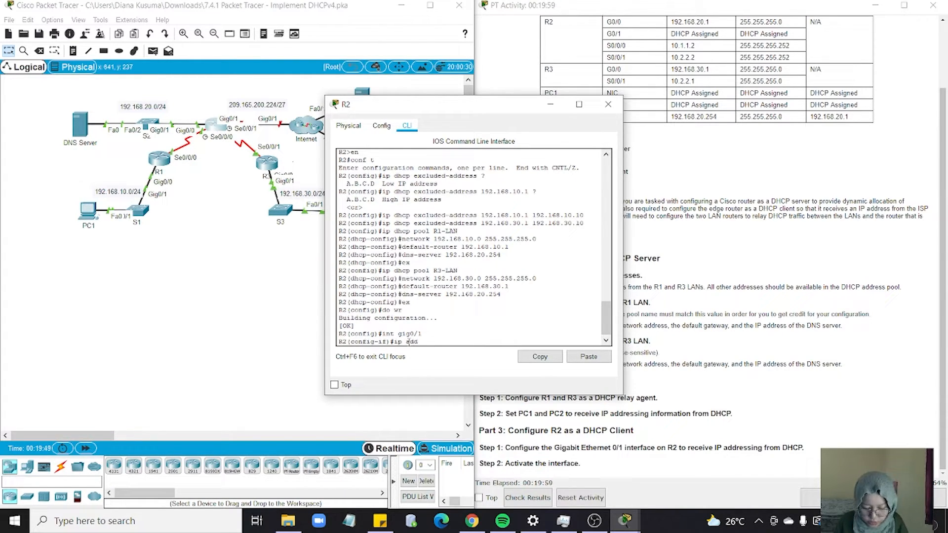
pyautogui.write('ress')
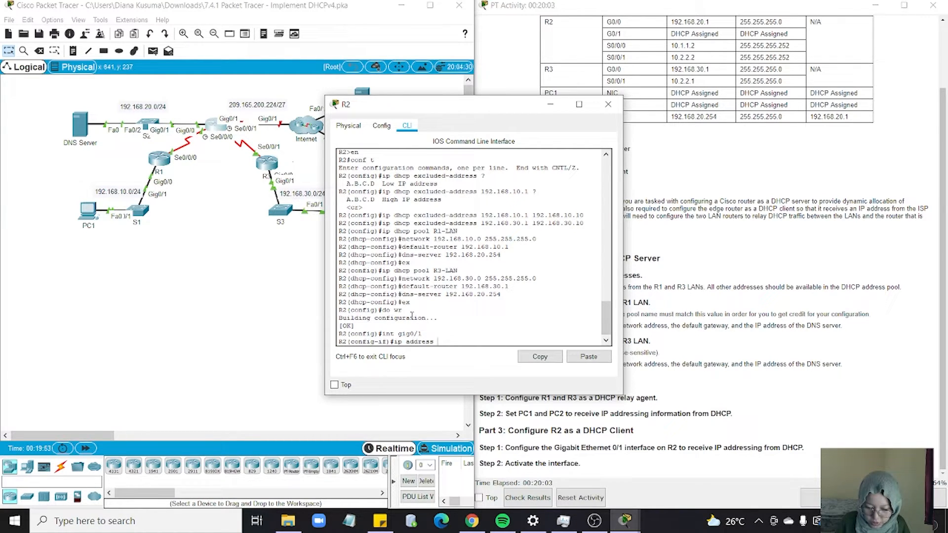
pyautogui.write(' dhcp')
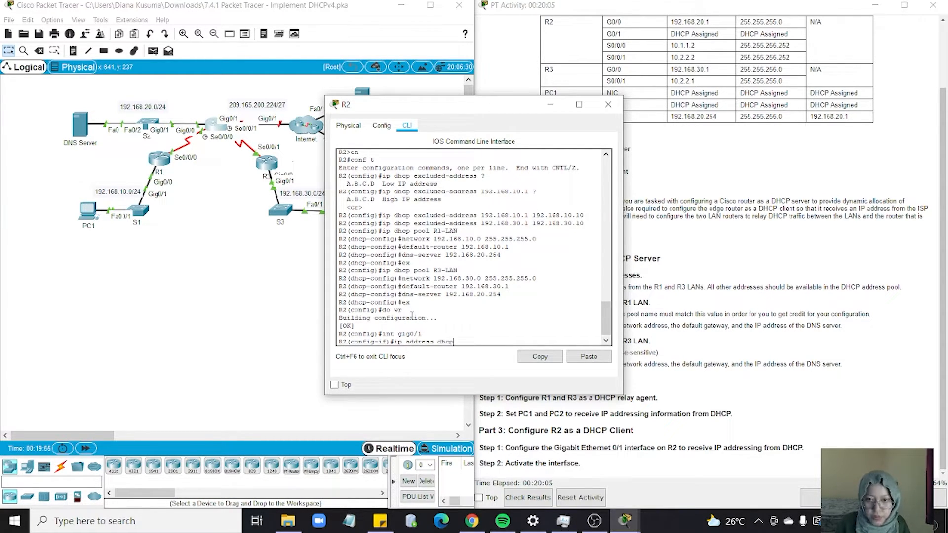
pyautogui.press('Return')
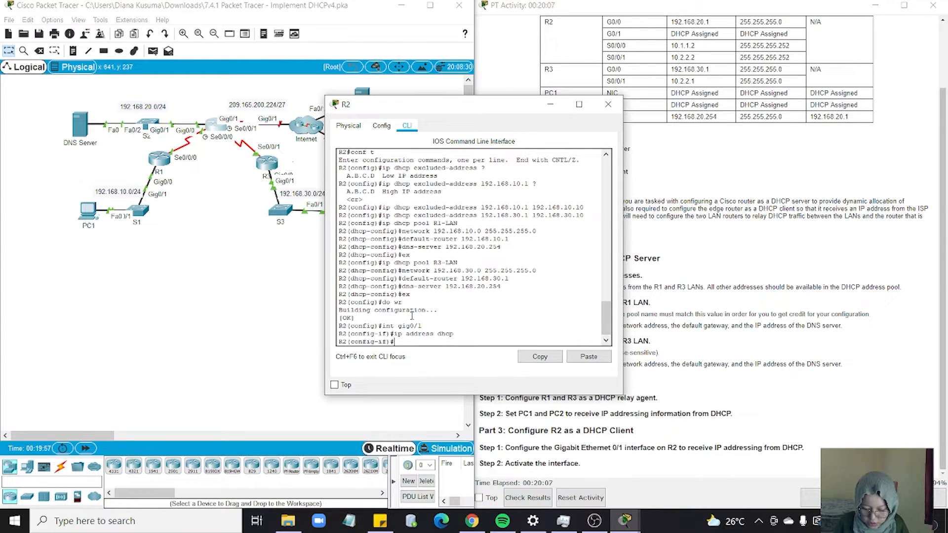
# Step: Activate R2's gig0/1 interface with no shut and close R2's window
pyautogui.write('no shu')
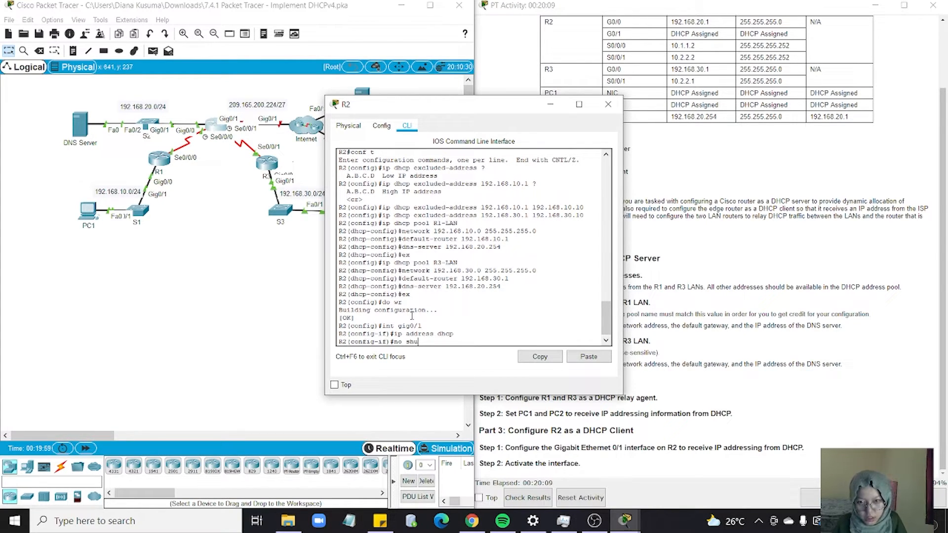
pyautogui.write('t')
pyautogui.press('Return')
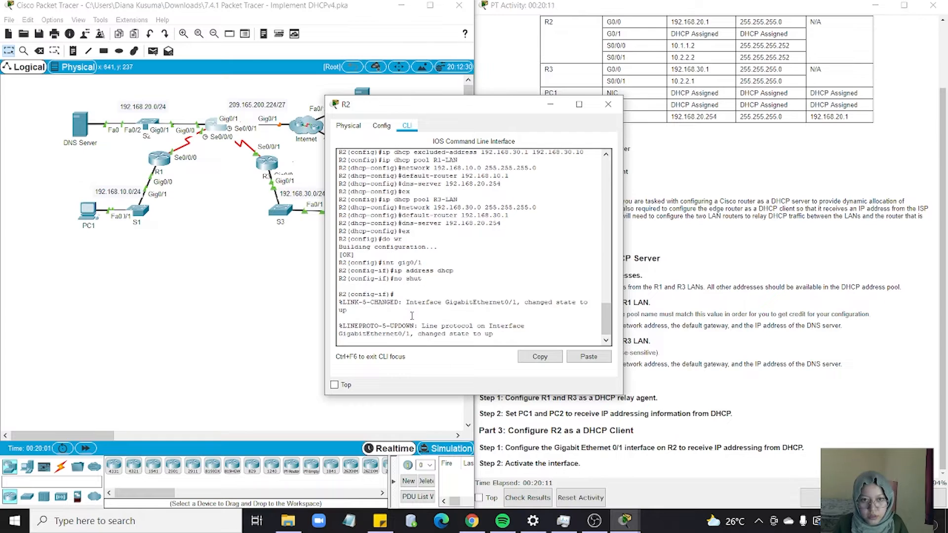
pyautogui.press('Return')
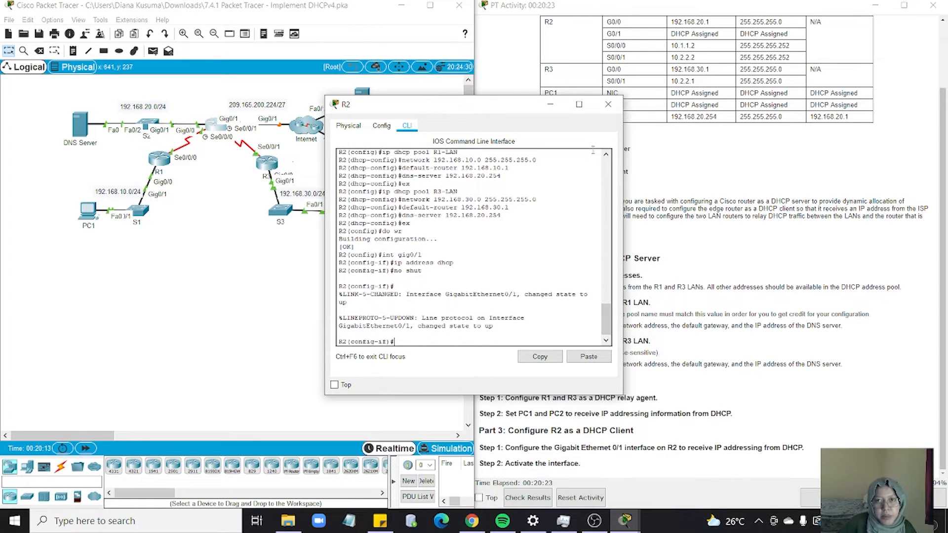
pyautogui.click(608, 104)
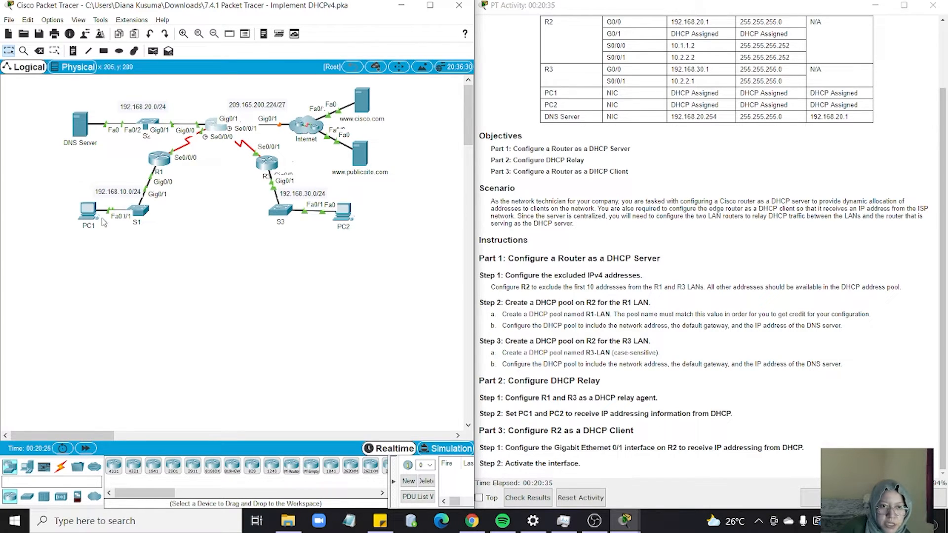
# Step: Set PC1's IPv4 configuration to DHCP and close PC1's window
pyautogui.click(88, 214)
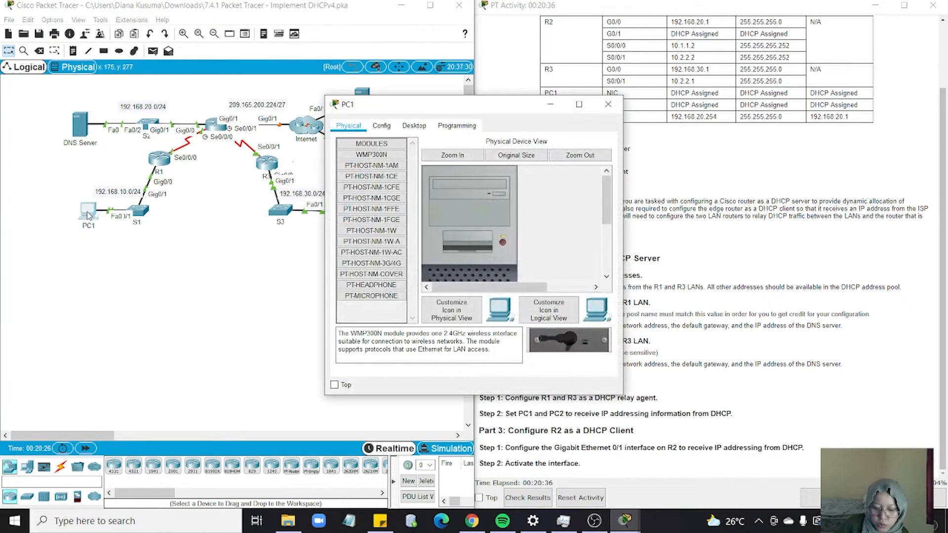
pyautogui.click(414, 126)
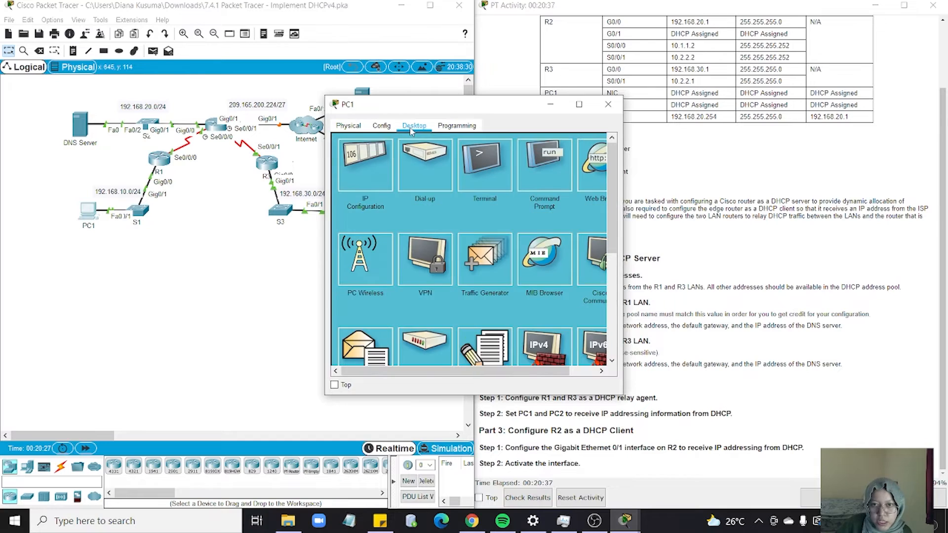
pyautogui.click(371, 171)
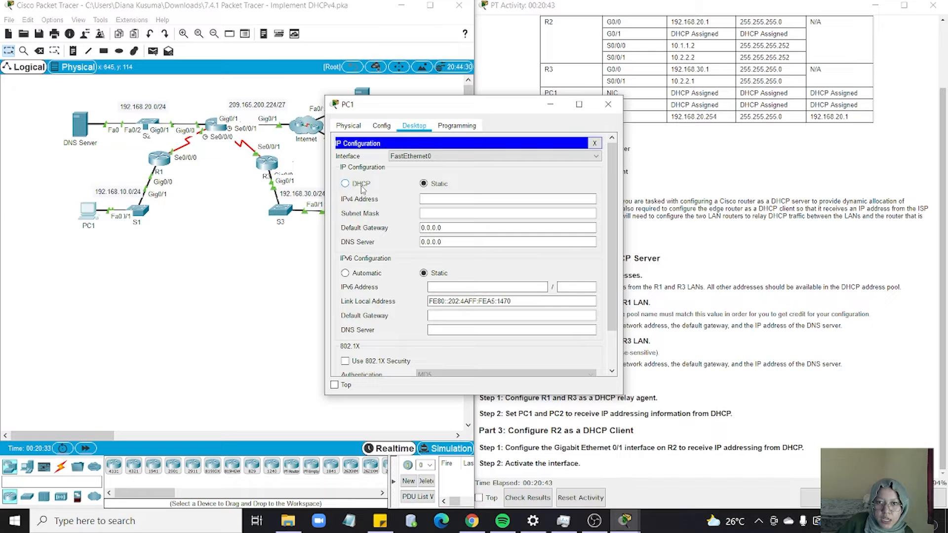
pyautogui.click(362, 187)
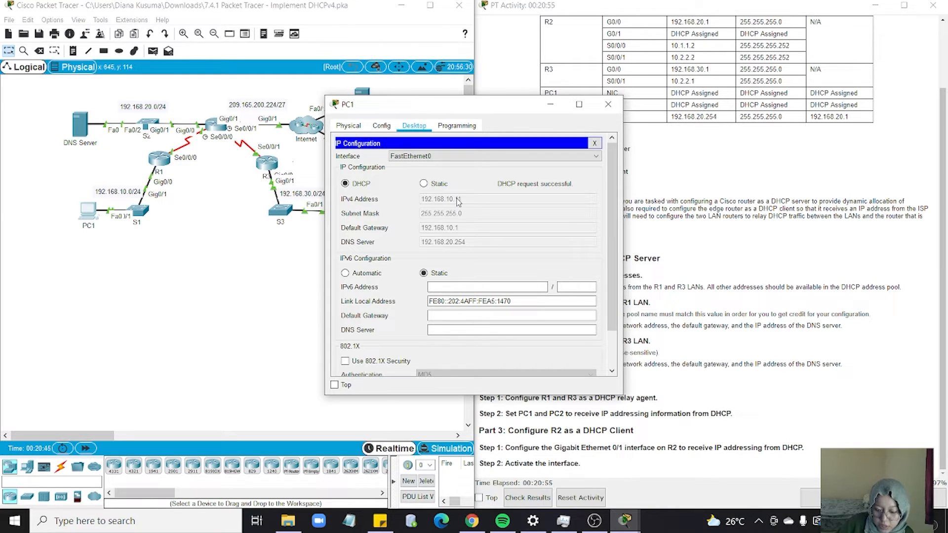
pyautogui.click(608, 104)
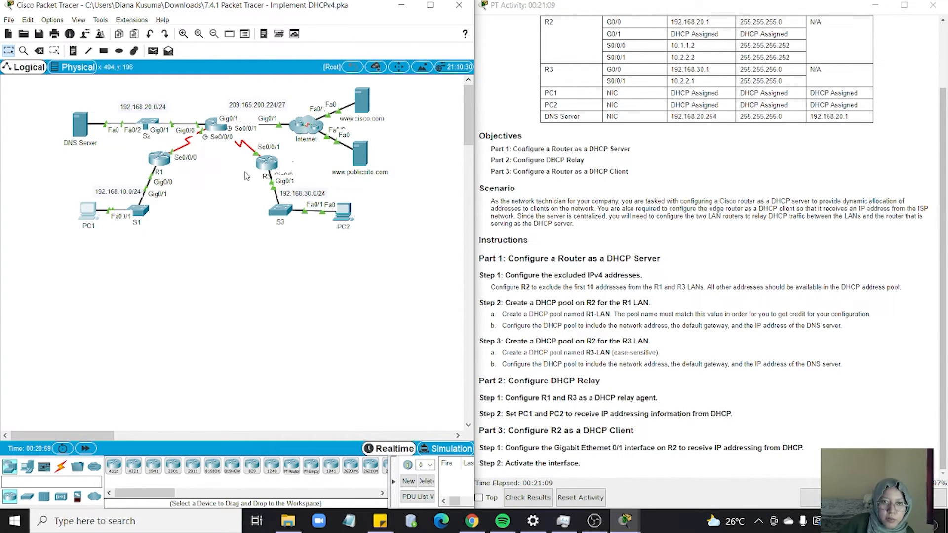
pyautogui.click(215, 130)
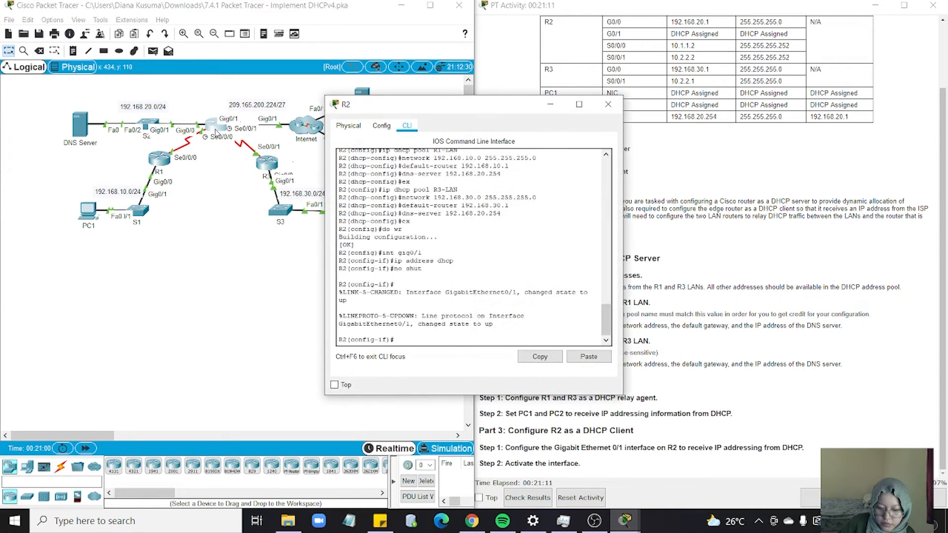
pyautogui.click(608, 104)
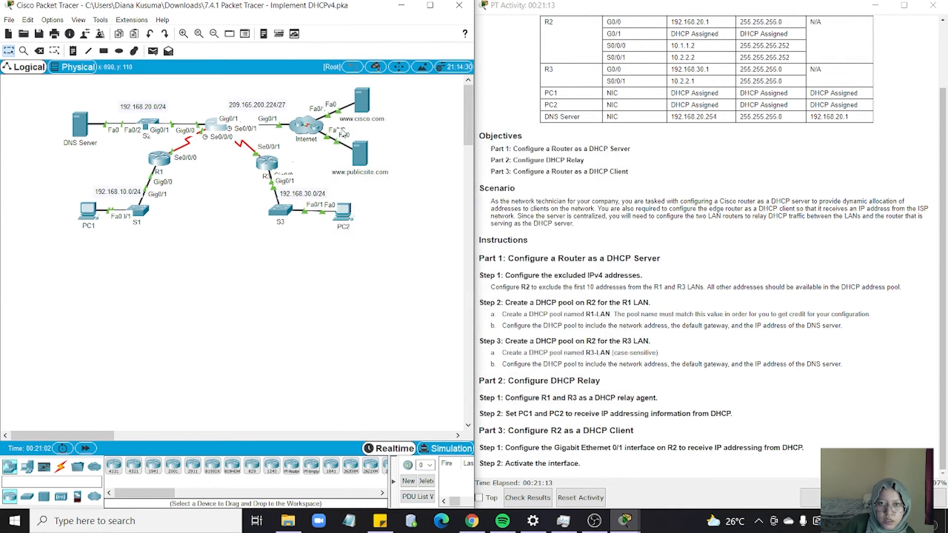
# Step: Request DHCP addressing for PC2 from its Command Prompt with ipconfig /renew and review the assigned settings
pyautogui.click(344, 212)
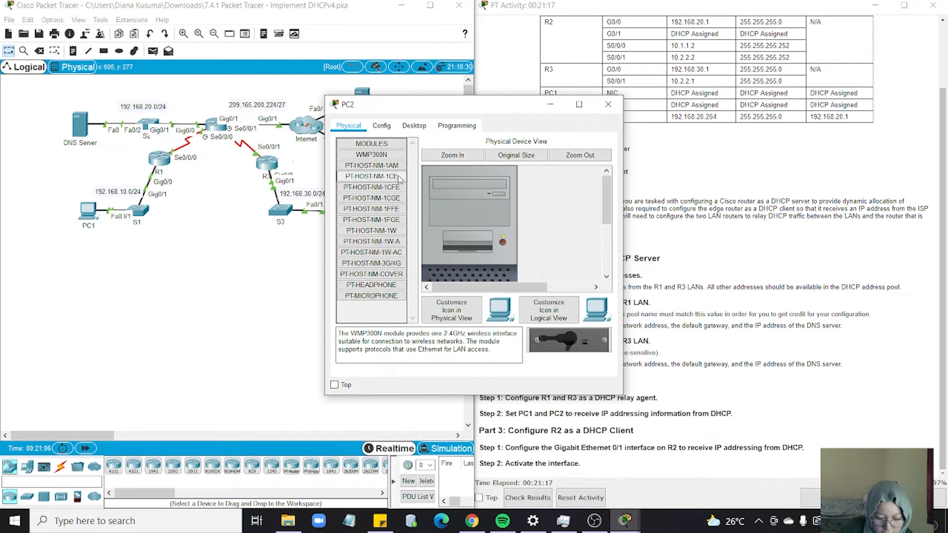
pyautogui.click(418, 126)
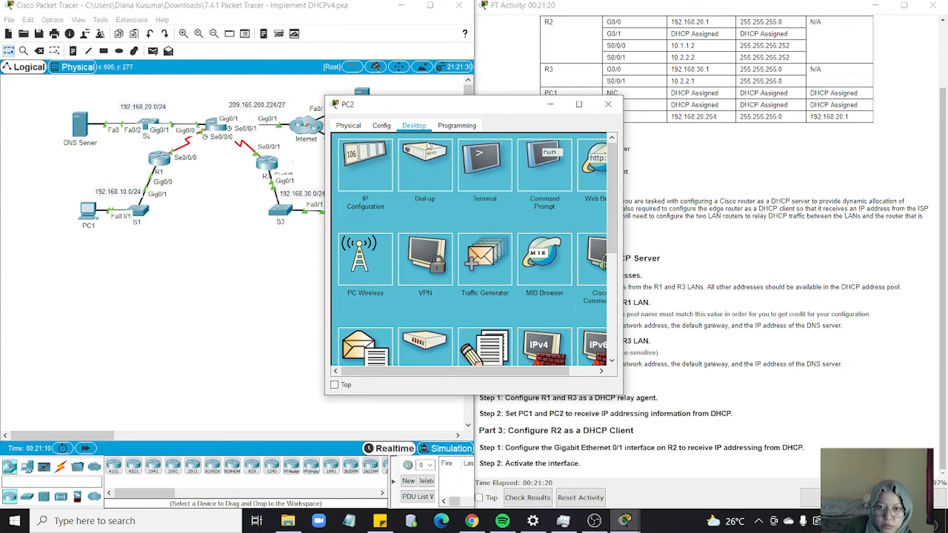
pyautogui.click(540, 169)
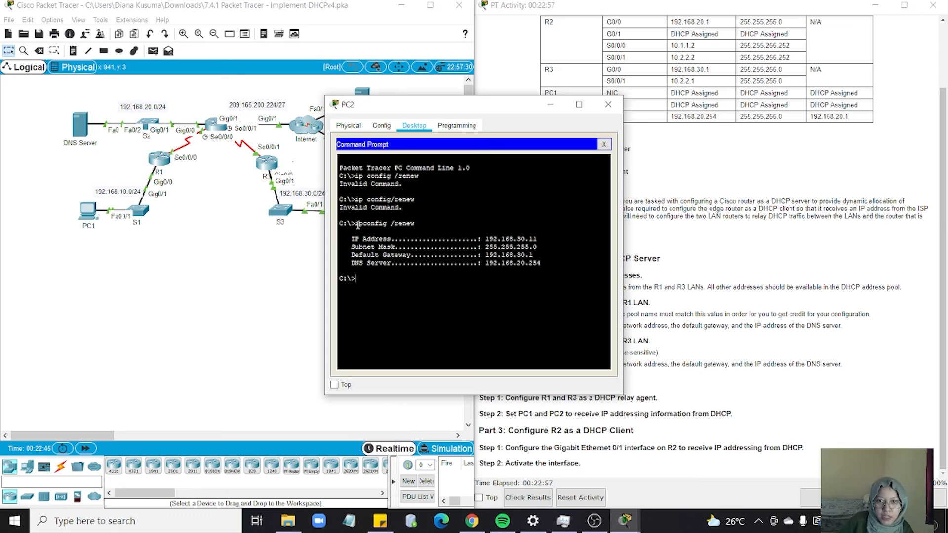
pyautogui.moveTo(347, 223); pyautogui.dragTo(527, 273)
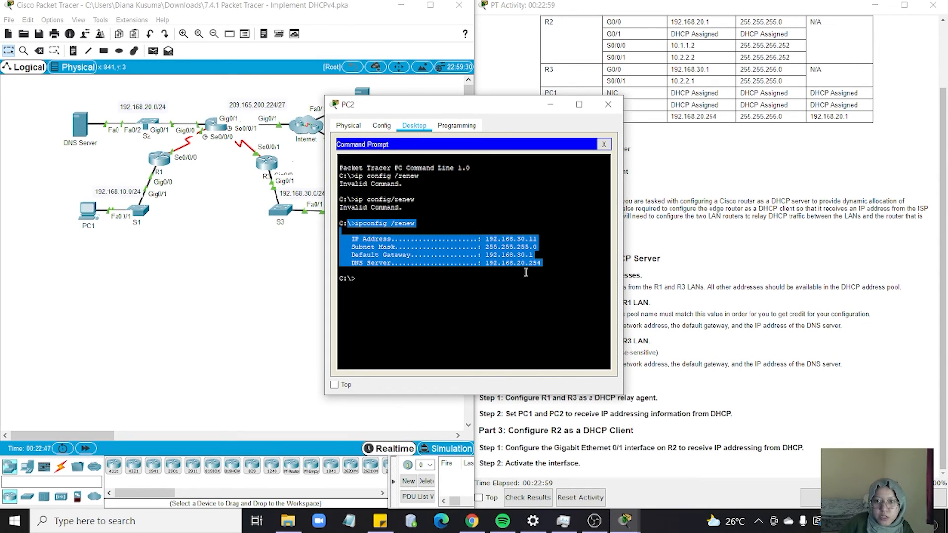
pyautogui.click(451, 270)
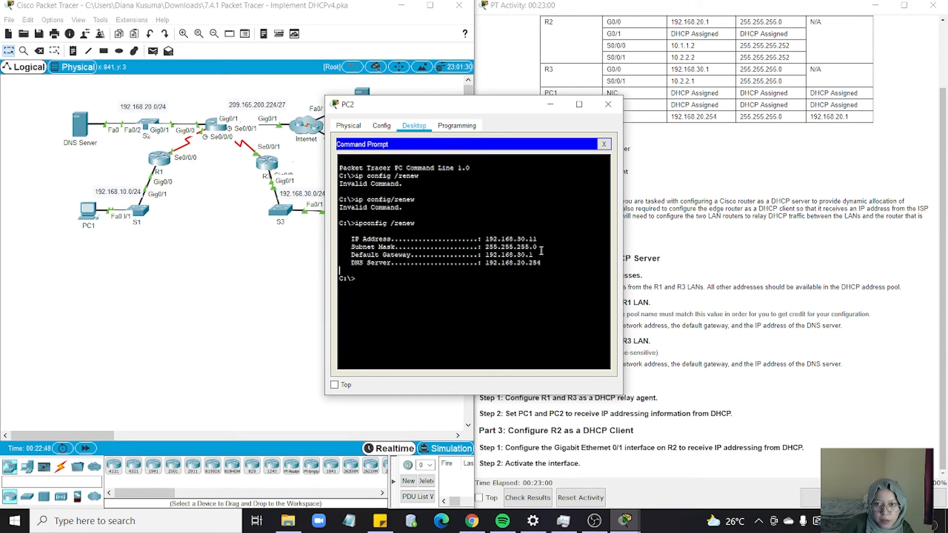
pyautogui.click(398, 280)
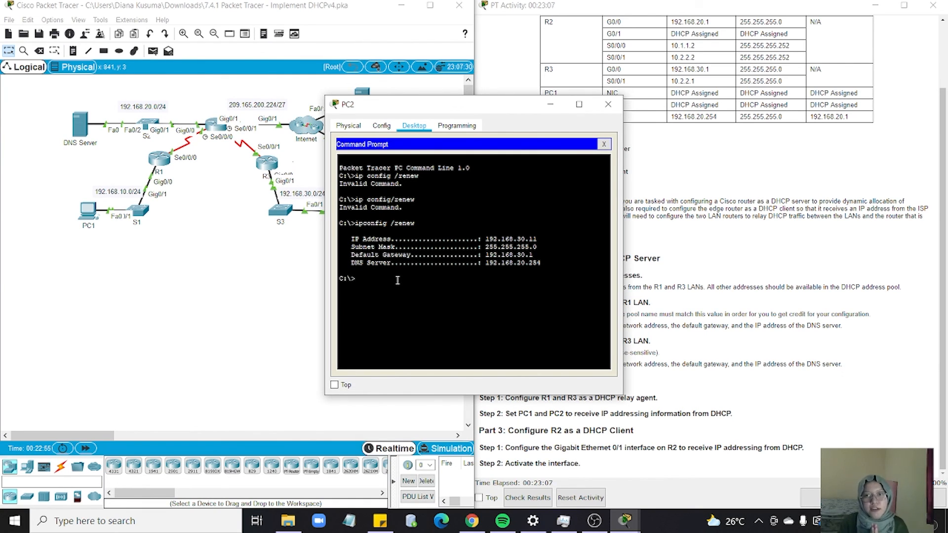